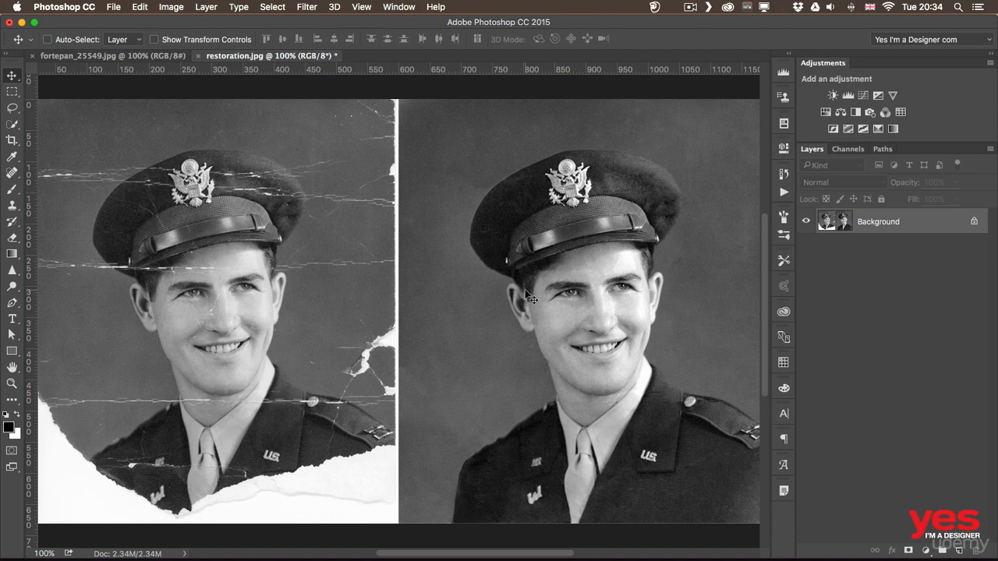
- Add a new layer named retouch above the Background in fortepan_25549.jpg
click(122, 58)
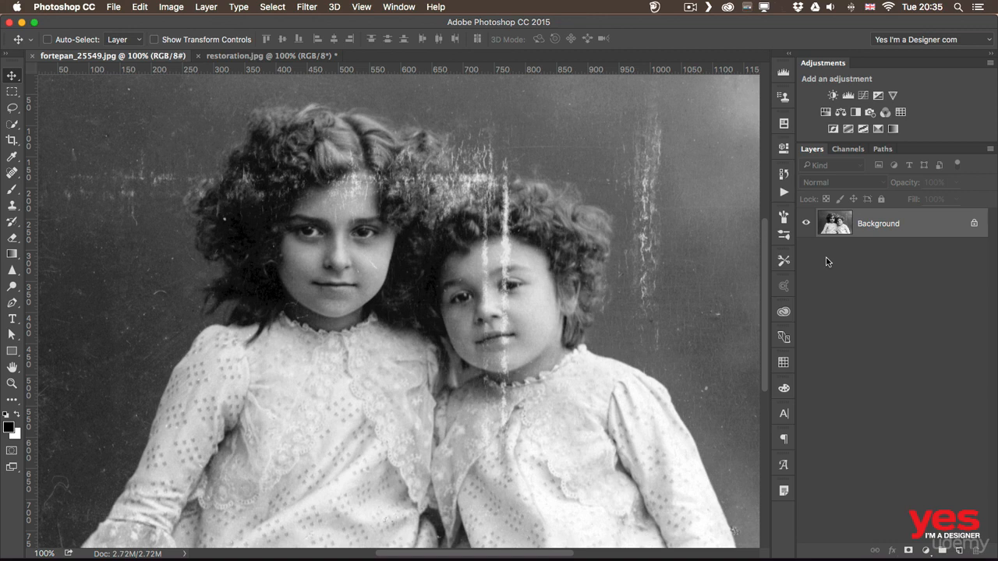
click(960, 550)
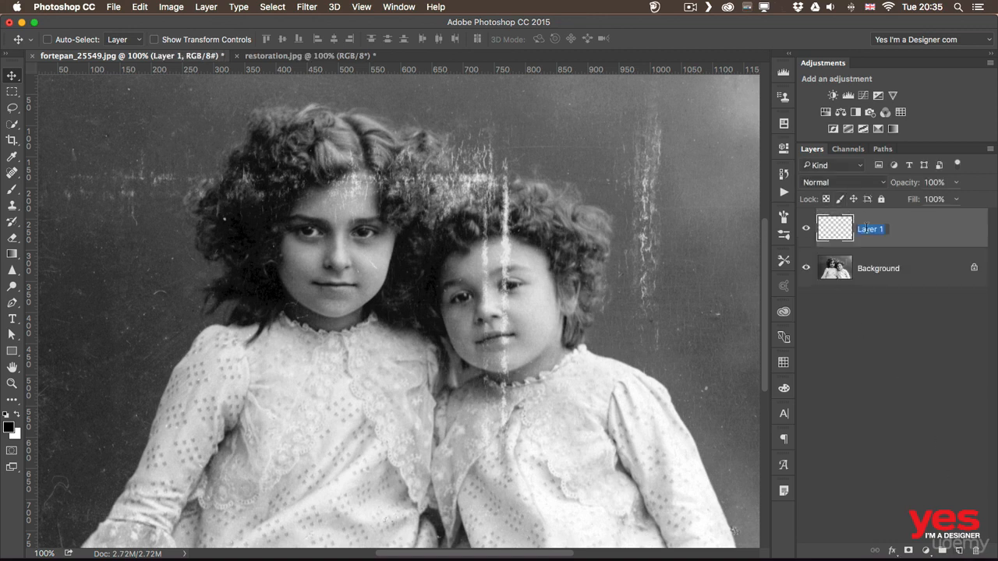
text(retouch)
key(Return)
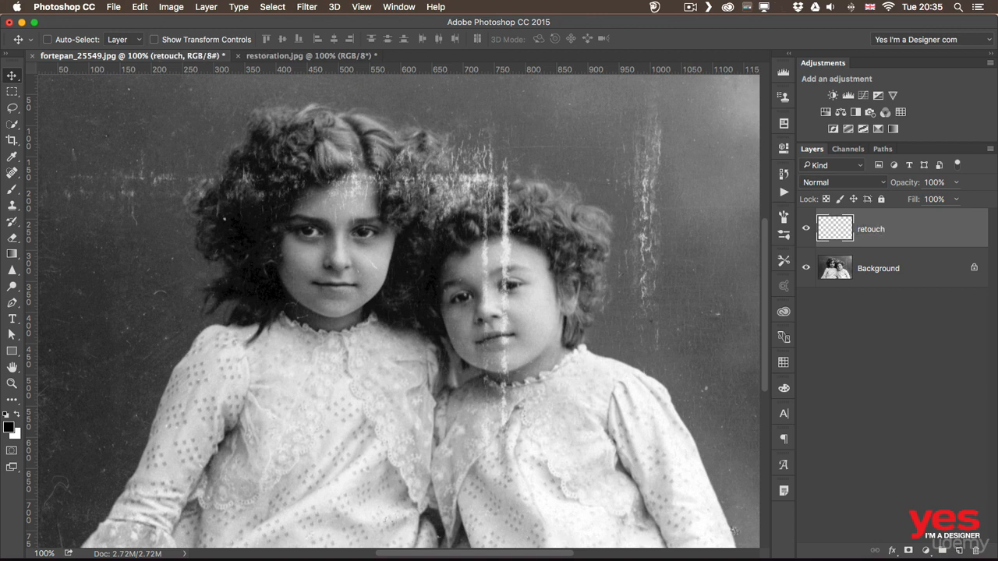
- Heal the scratches in the background beside the older girl and along her outer hair edge with the Spot Healing Brush
key(j)
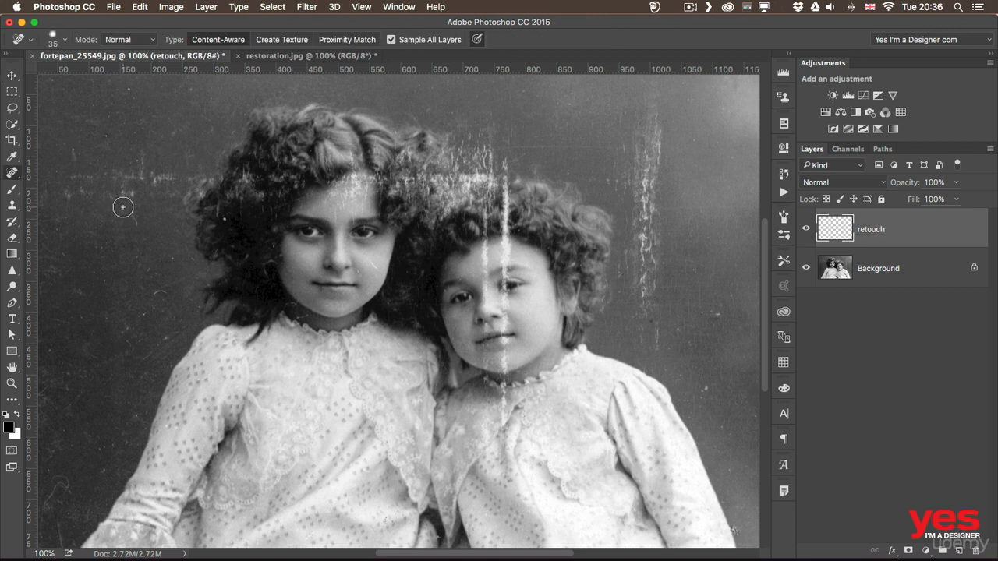
mouse_move(131, 181)
mouse_down()
mouse_move(132, 222)
mouse_move(134, 178)
mouse_move(112, 199)
mouse_move(169, 175)
mouse_move(138, 151)
mouse_up()
mouse_move(77, 162)
mouse_down()
mouse_move(78, 190)
mouse_move(61, 205)
mouse_up()
drag(70, 148, 71, 167)
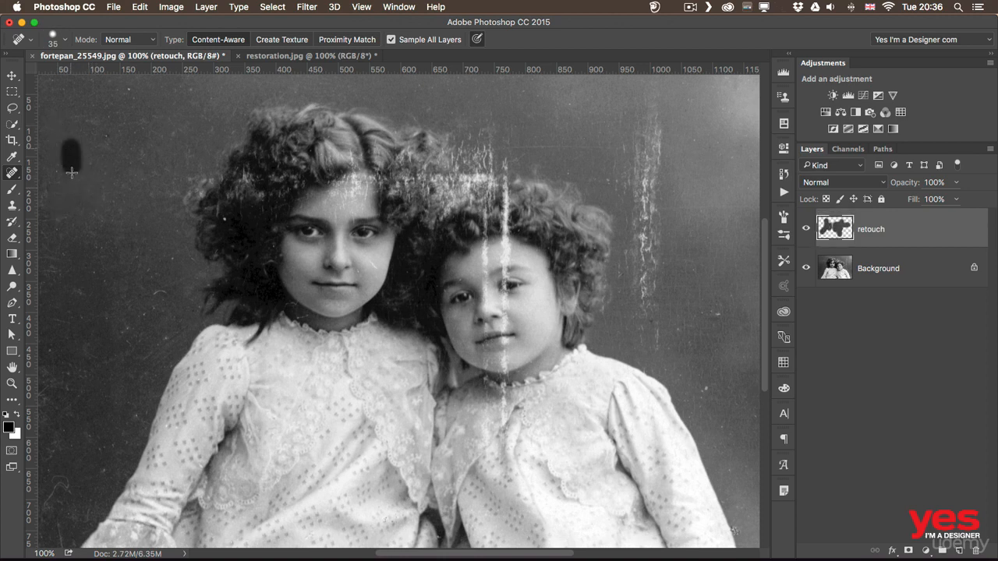
drag(166, 290, 146, 312)
click(128, 324)
mouse_move(192, 174)
mouse_down()
mouse_move(184, 192)
mouse_move(204, 177)
mouse_move(210, 186)
mouse_move(199, 189)
mouse_move(244, 199)
mouse_up()
click(219, 221)
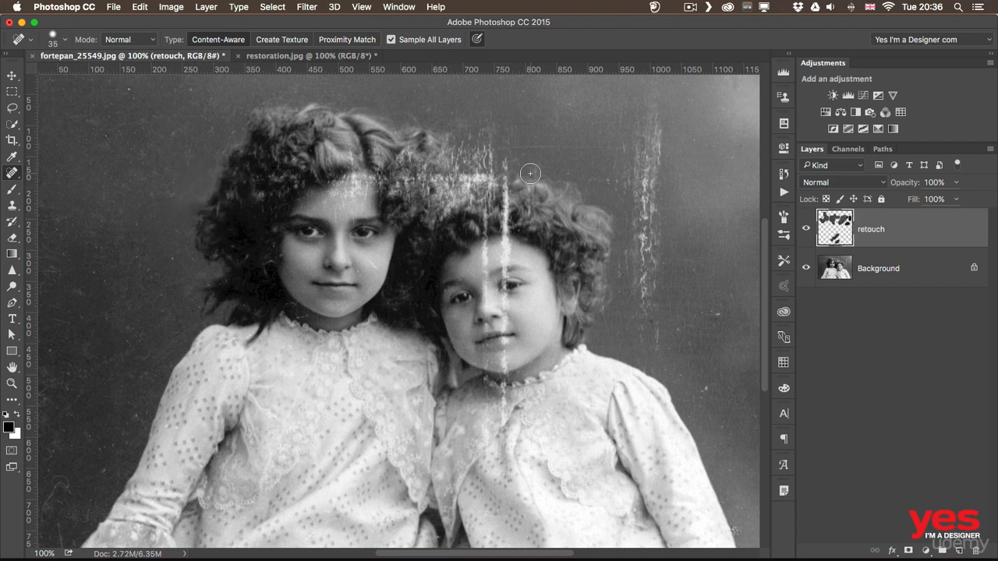
- Heal the long vertical crack and the scattered specks in the background beside the younger girl
mouse_move(669, 133)
mouse_down()
mouse_move(639, 145)
mouse_move(666, 131)
mouse_move(650, 181)
mouse_move(646, 148)
mouse_move(634, 185)
mouse_move(639, 173)
mouse_move(644, 233)
mouse_move(656, 204)
mouse_move(632, 228)
mouse_move(640, 212)
mouse_move(642, 247)
mouse_move(654, 223)
mouse_move(643, 285)
mouse_move(645, 260)
mouse_move(627, 274)
mouse_up()
drag(654, 97, 660, 134)
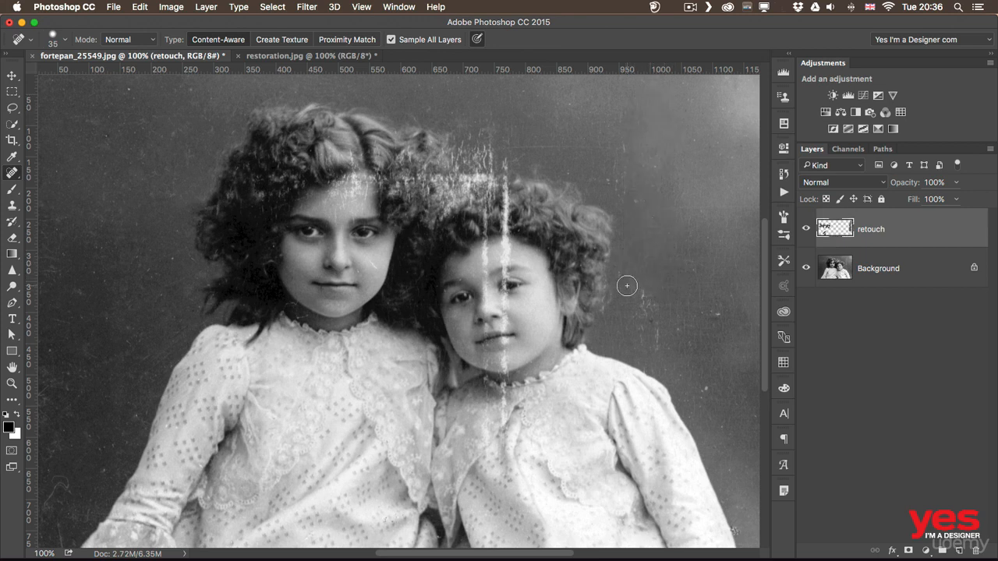
mouse_move(631, 282)
mouse_down()
mouse_move(647, 314)
mouse_move(650, 304)
mouse_move(648, 331)
mouse_up()
drag(733, 314, 674, 327)
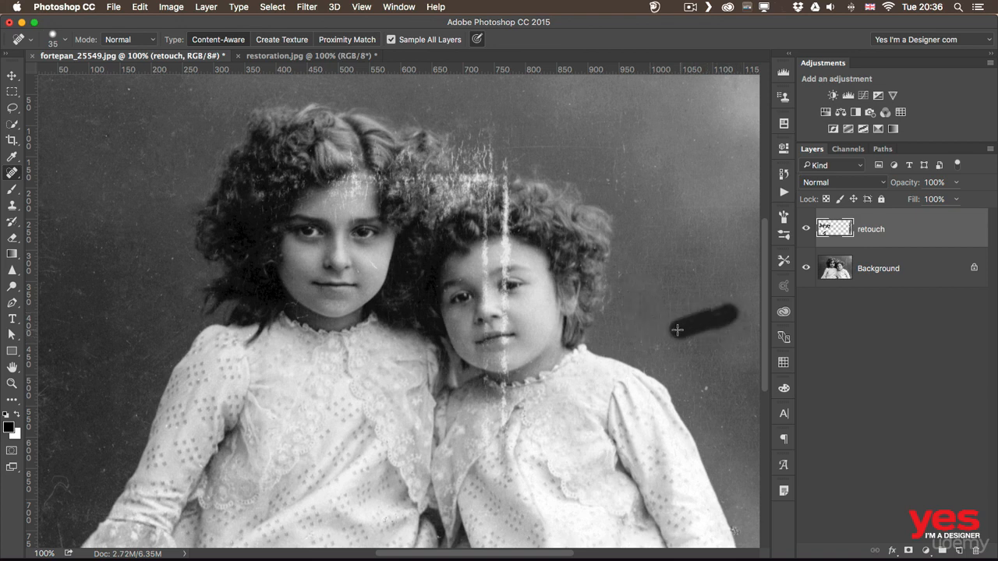
drag(710, 390, 698, 383)
drag(648, 356, 663, 344)
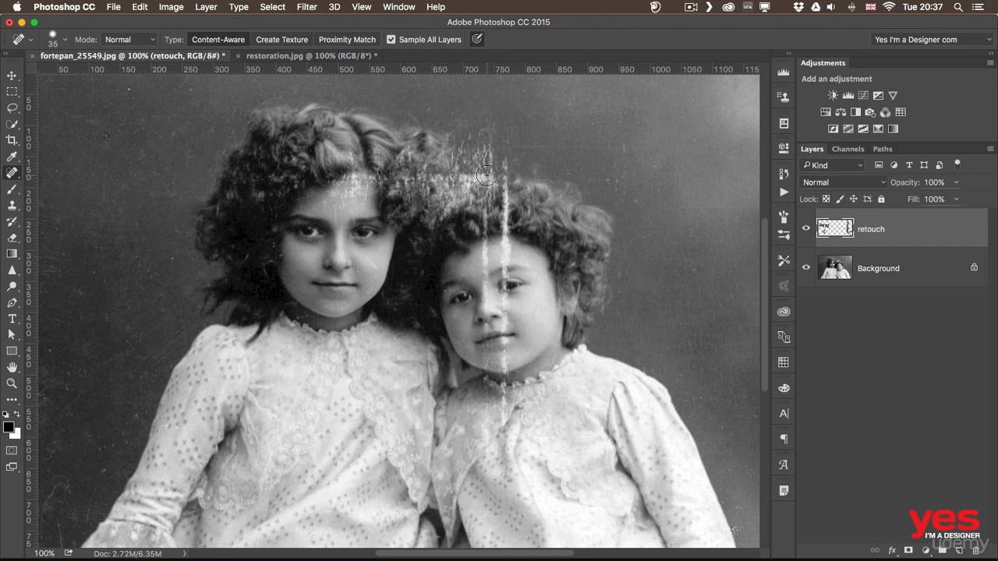
- Enlarge the healing brush to 100 and heal the damaged patch between the two girls' heads
key(bracketright)
key(bracketright)
key(bracketright)
key(bracketright)
key(bracketright)
key(bracketright)
key(bracketright)
mouse_move(470, 165)
mouse_down()
mouse_move(443, 194)
mouse_move(481, 169)
mouse_move(503, 185)
mouse_up()
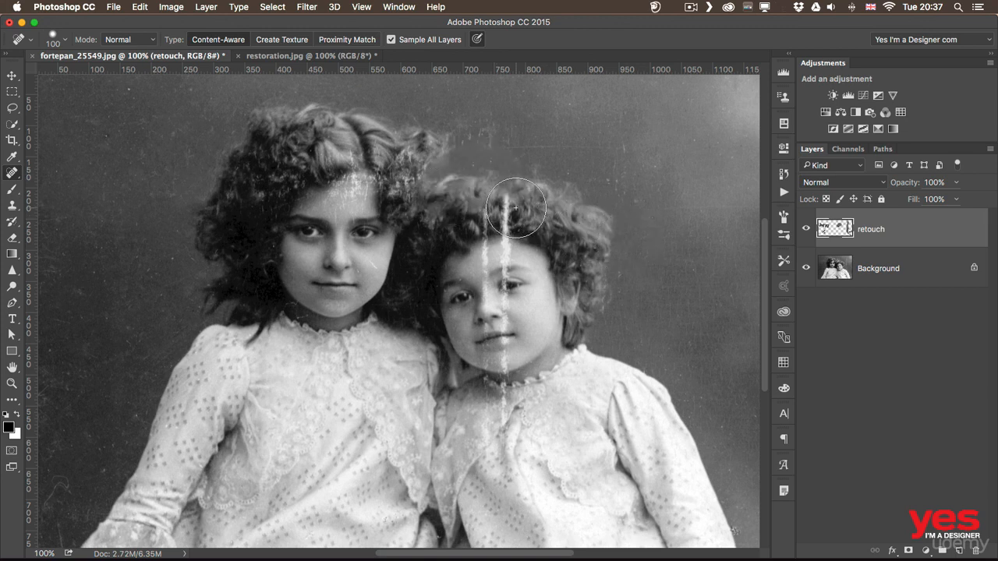
- Reduce the brush to 60 and heal the rough edge of the older girl's hair next to the younger girl
key(bracketleft)
key(bracketleft)
key(bracketleft)
key(bracketleft)
drag(430, 168, 451, 185)
mouse_move(425, 142)
mouse_down()
mouse_move(410, 132)
mouse_move(429, 155)
mouse_move(423, 163)
mouse_up()
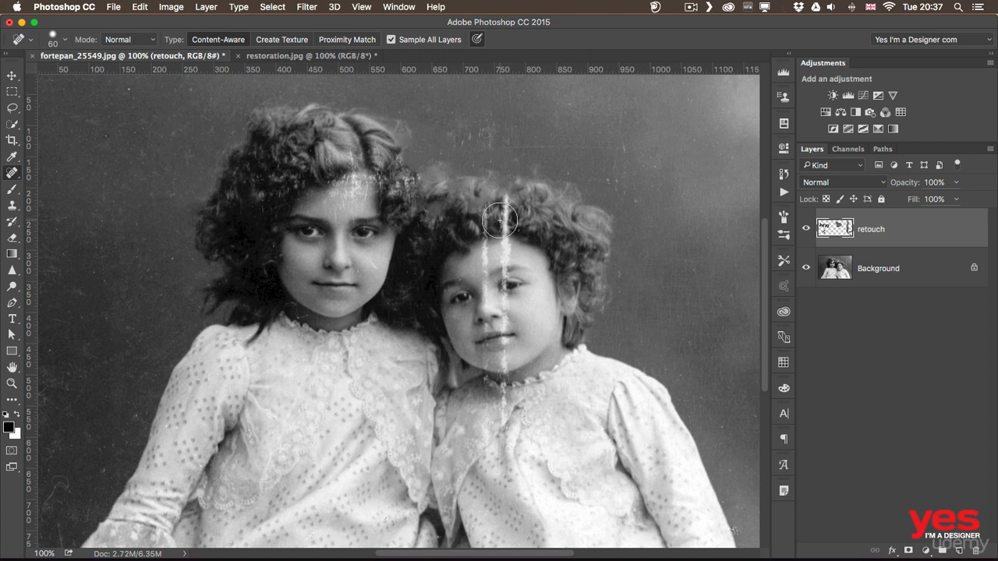
- Rebuild the older girl's hair edge facing the younger girl with the Clone Stamp at brush size 90
key(shift+j)
key(shift+j)
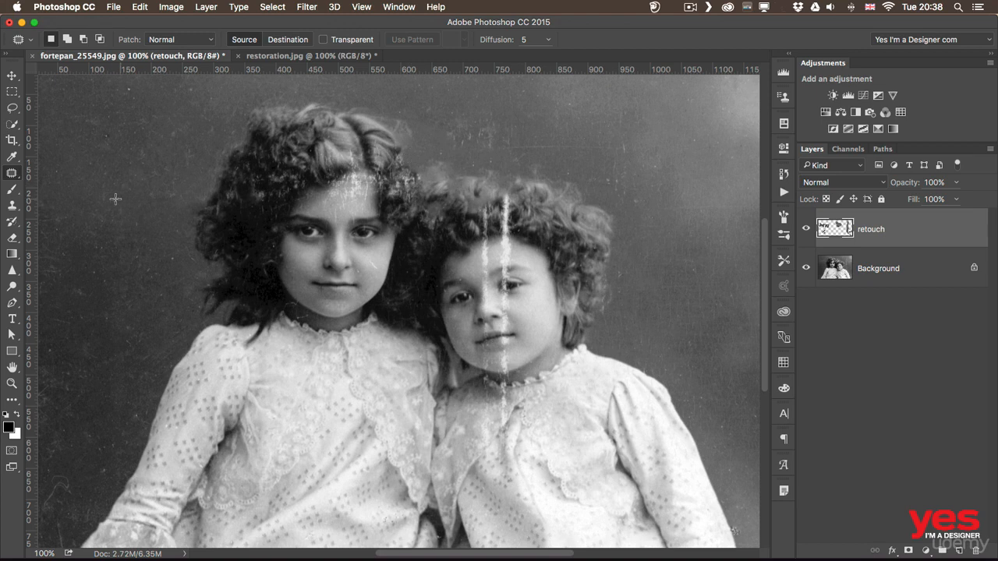
click(12, 206)
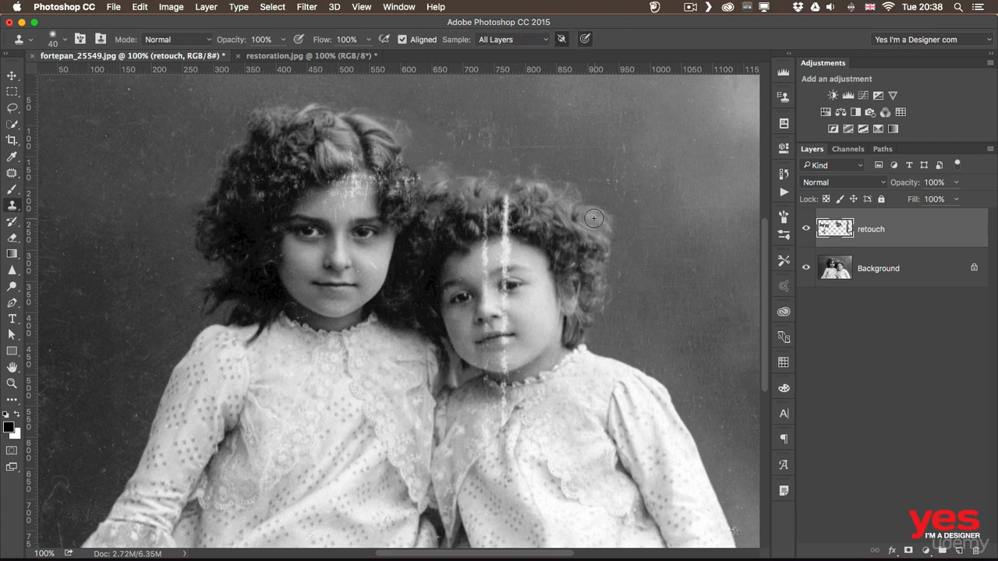
key(bracketright)
key(bracketright)
key(bracketright)
key(bracketright)
key(bracketright)
key(bracketright)
key(bracketright)
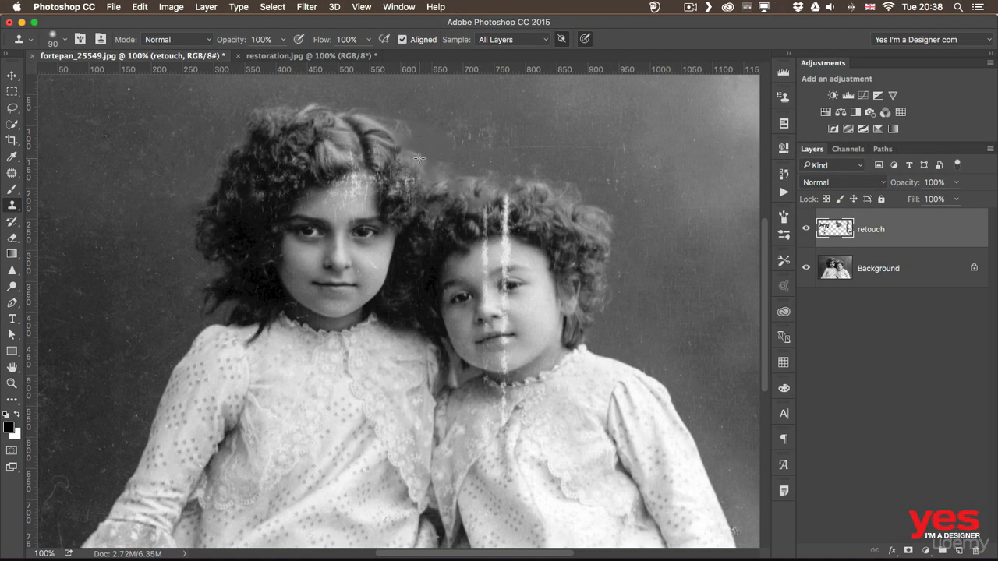
alt+click(413, 159)
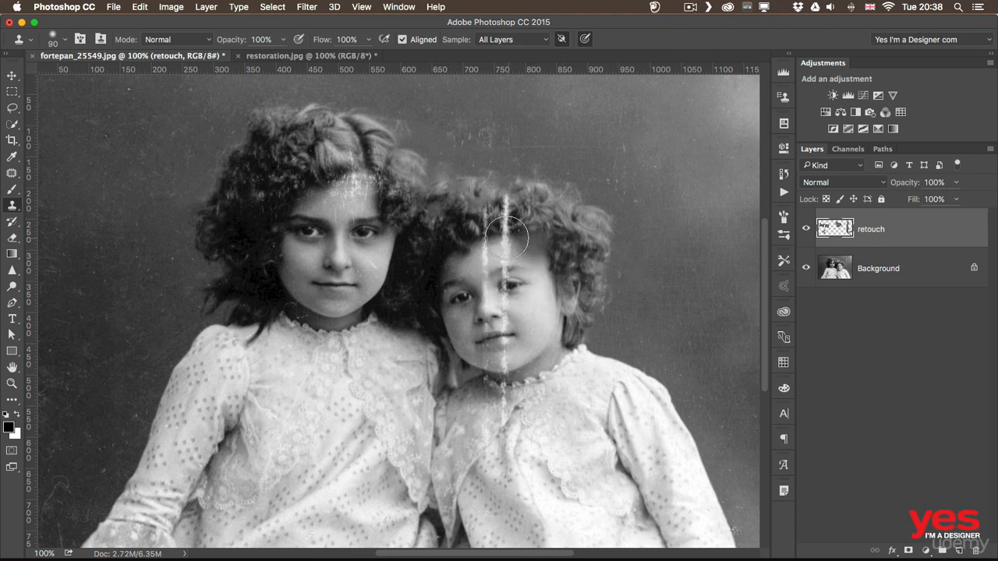
- Heal the small scratch on the older girl's cheek with the Healing Brush at size 35, sampling clean skin
key(j)
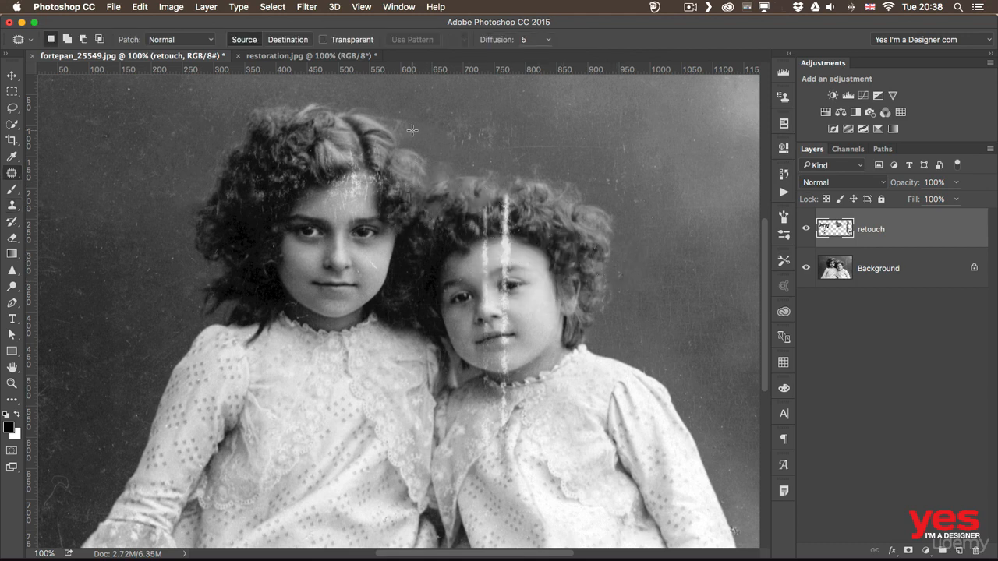
click(10, 174)
click(66, 185)
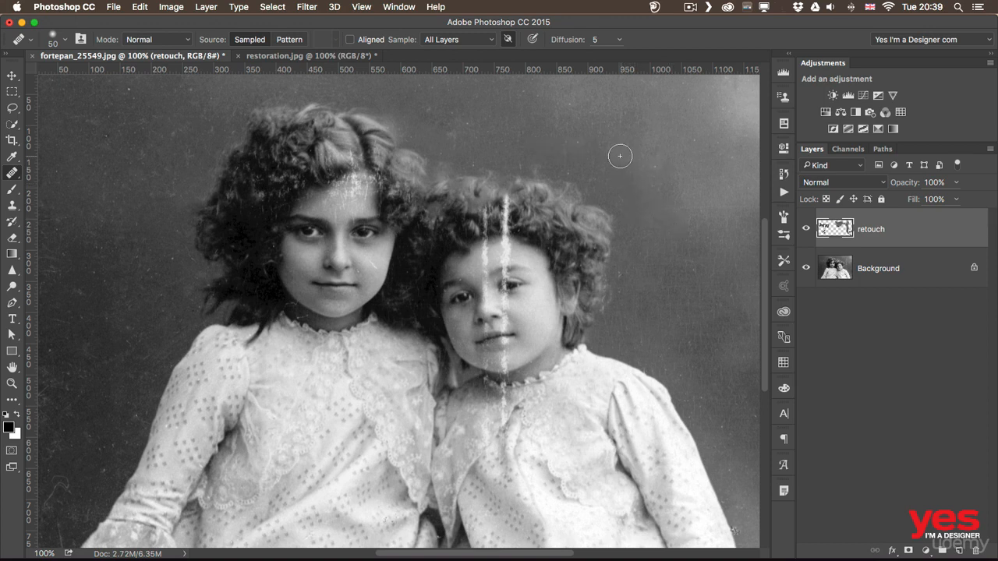
key(bracketleft)
key(bracketleft)
key(bracketleft)
alt+click(297, 258)
click(374, 265)
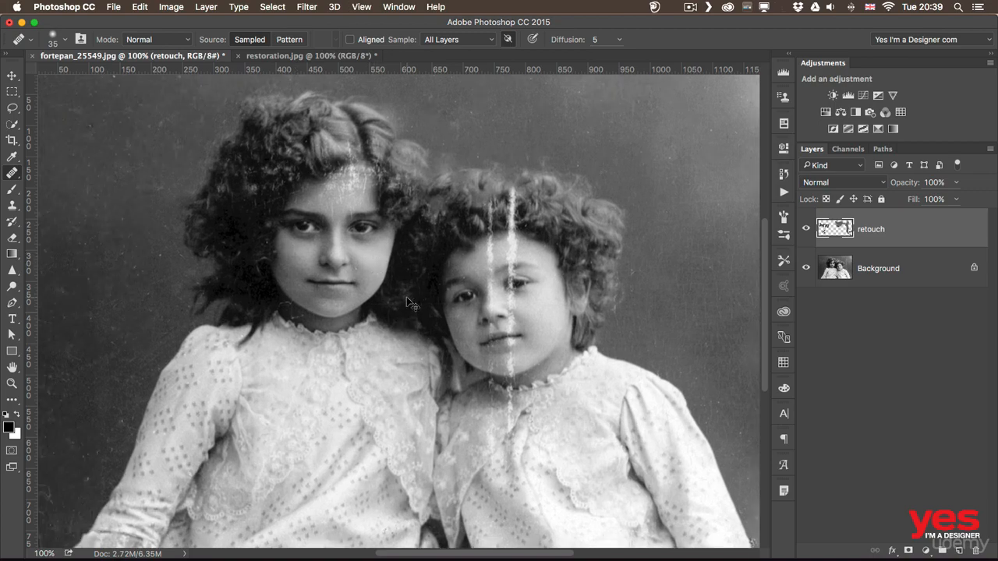
- Heal the streaks across the older girl's forehead with the Healing Brush reduced to size 20, sampling clean skin
key(super+plus)
key(super+plus)
drag(200, 114, 275, 351)
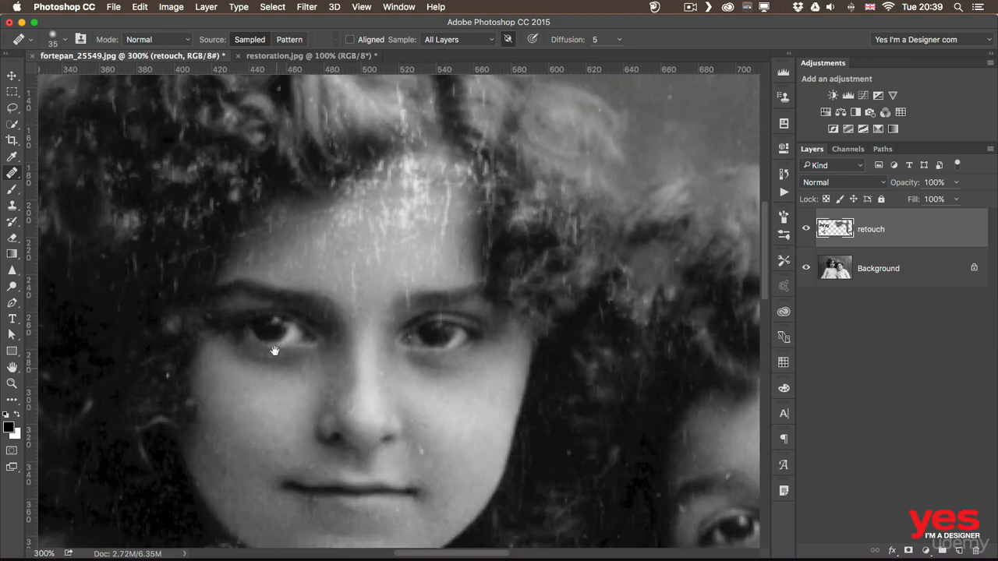
alt+click(447, 420)
mouse_move(390, 225)
mouse_down()
mouse_move(400, 219)
mouse_move(408, 277)
mouse_move(356, 282)
mouse_move(403, 288)
mouse_move(402, 297)
mouse_up()
key(bracketleft)
key(bracketleft)
key(bracketleft)
alt+click(437, 418)
mouse_move(330, 222)
mouse_down()
mouse_move(365, 216)
mouse_move(334, 235)
mouse_up()
click(327, 232)
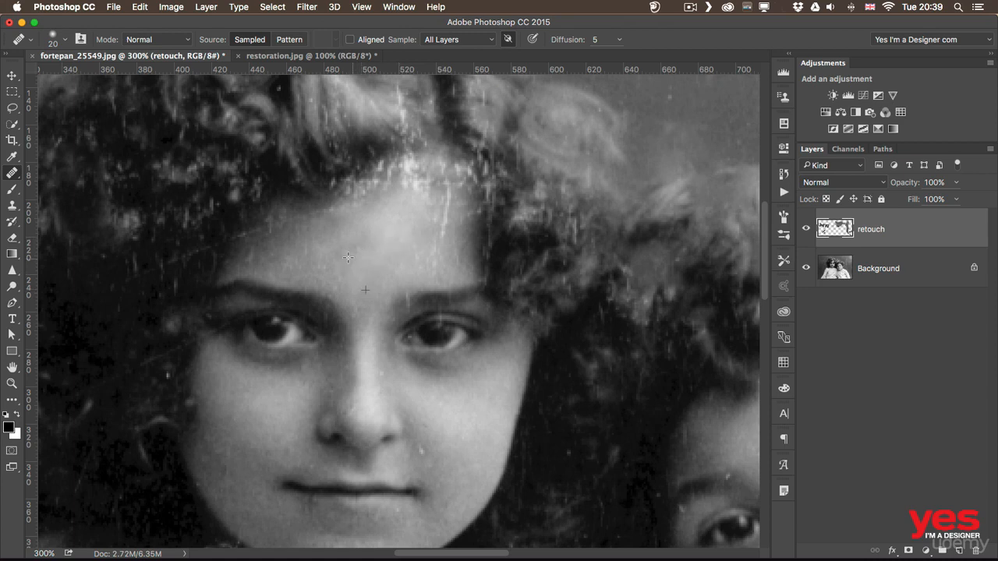
mouse_move(442, 234)
mouse_down()
mouse_move(435, 207)
mouse_move(444, 220)
mouse_move(403, 183)
mouse_move(412, 178)
mouse_move(397, 183)
mouse_move(447, 174)
mouse_move(446, 187)
mouse_move(410, 197)
mouse_move(444, 191)
mouse_move(457, 183)
mouse_move(454, 173)
mouse_move(466, 198)
mouse_move(459, 211)
mouse_move(370, 170)
mouse_move(335, 196)
mouse_up()
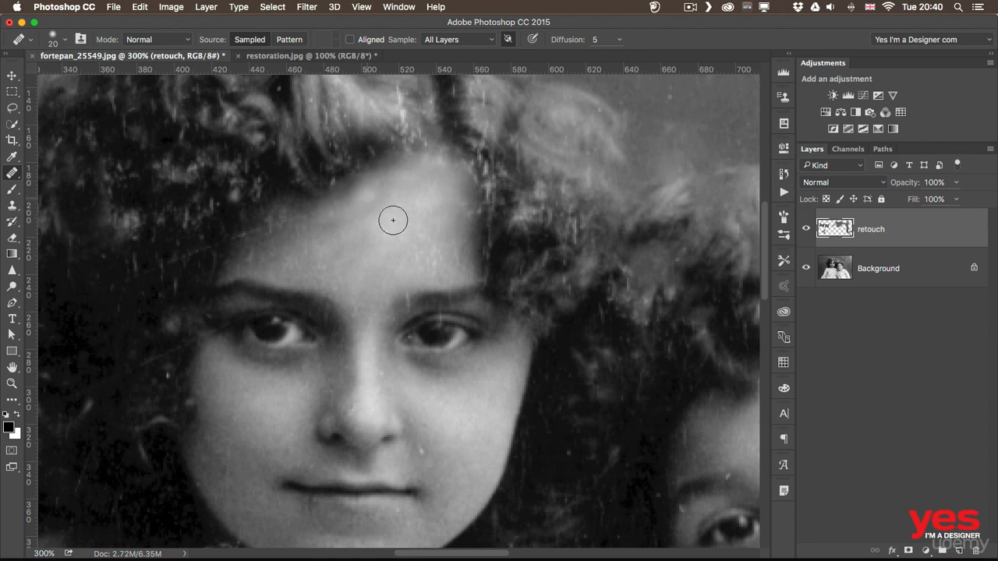
- Heal the spots along the older girl's forehead hairline and in the dark hair beside it, resampling nearby areas
alt+click(344, 262)
click(282, 221)
alt+click(308, 255)
click(241, 239)
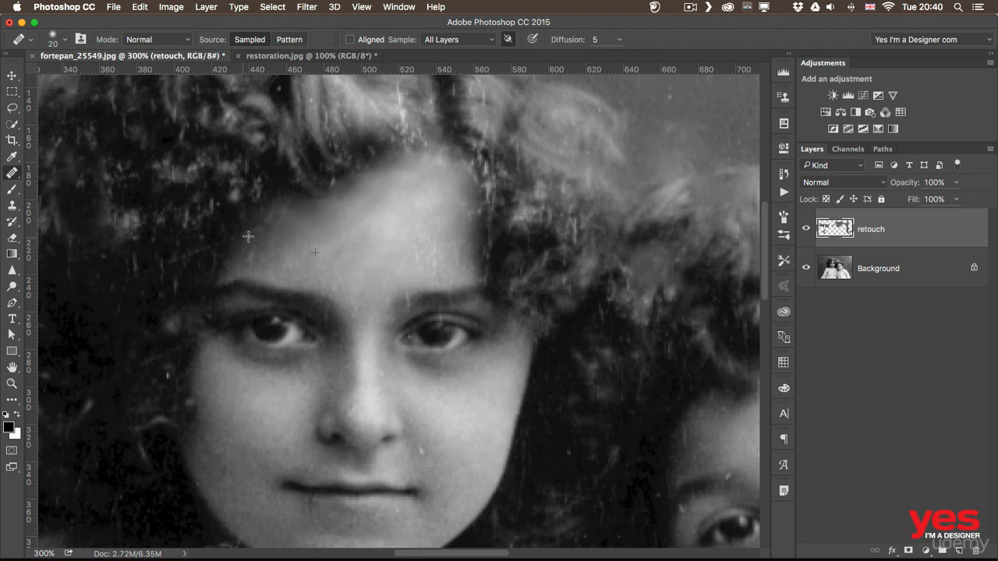
click(256, 239)
click(124, 268)
alt+click(178, 219)
click(142, 263)
click(208, 250)
alt+click(218, 245)
click(243, 257)
- Clean up the remaining blemishes on the older girl's forehead, eyebrows and the hair beside her face
click(338, 266)
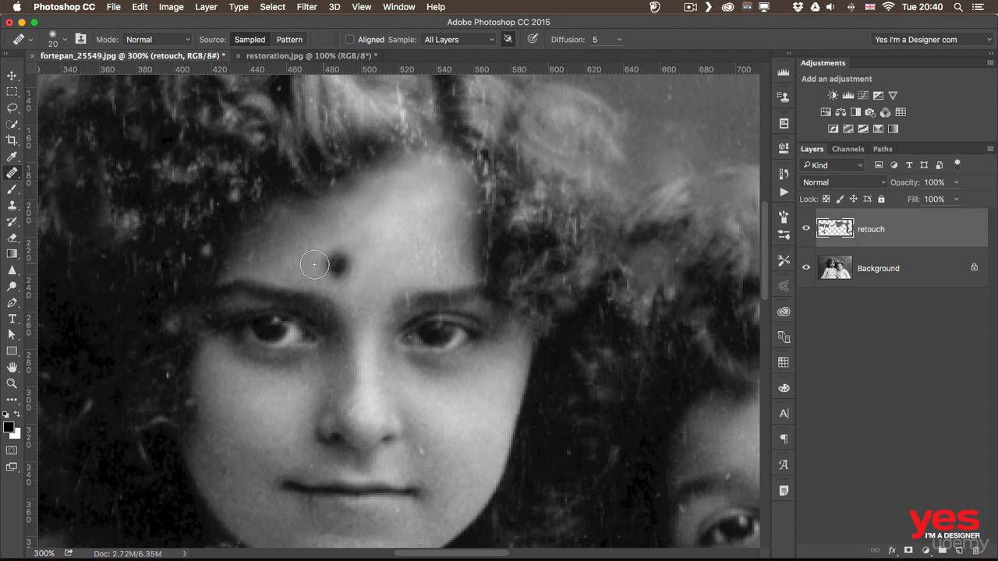
click(239, 305)
alt+click(71, 305)
click(74, 407)
alt+click(153, 362)
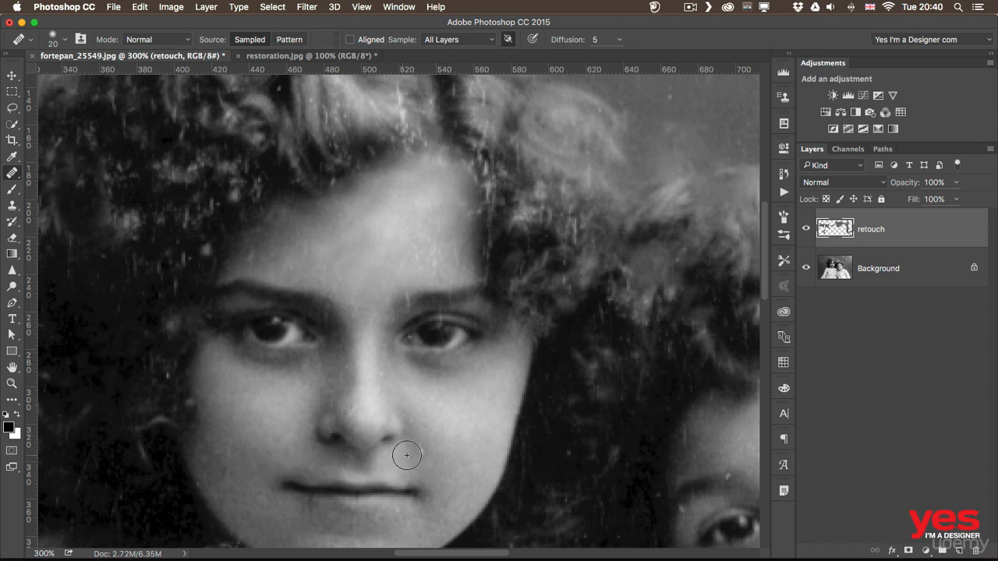
alt+click(410, 250)
click(409, 295)
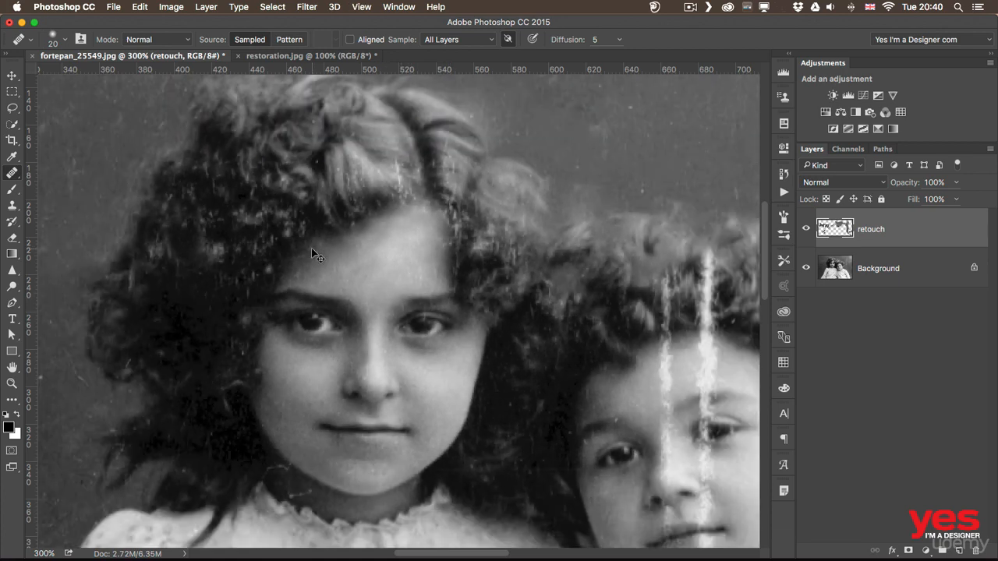
- Compare the photo before and after by hiding and reshowing the retouch layer
key(super+minus)
key(super+minus)
key(super+minus)
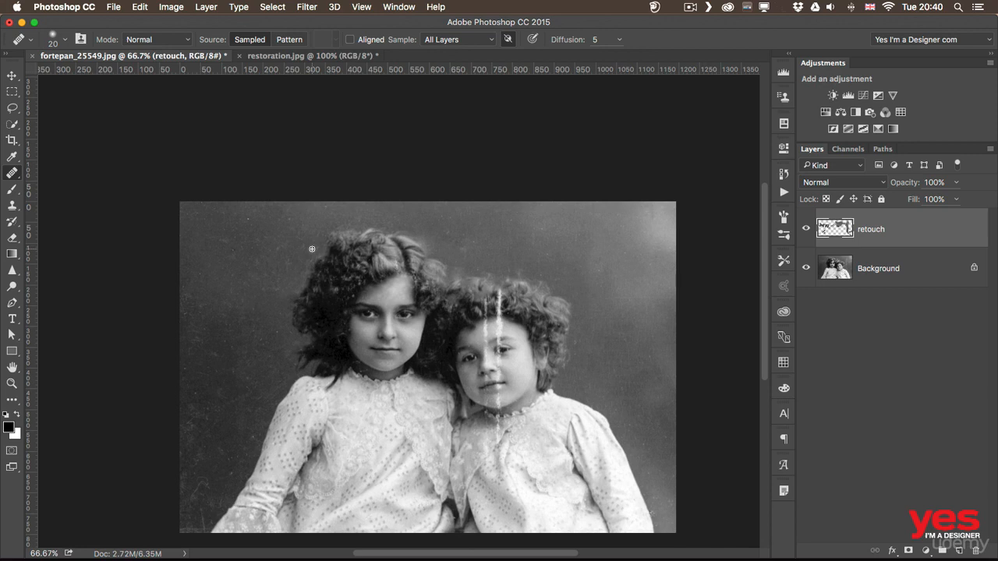
key(super+comma)
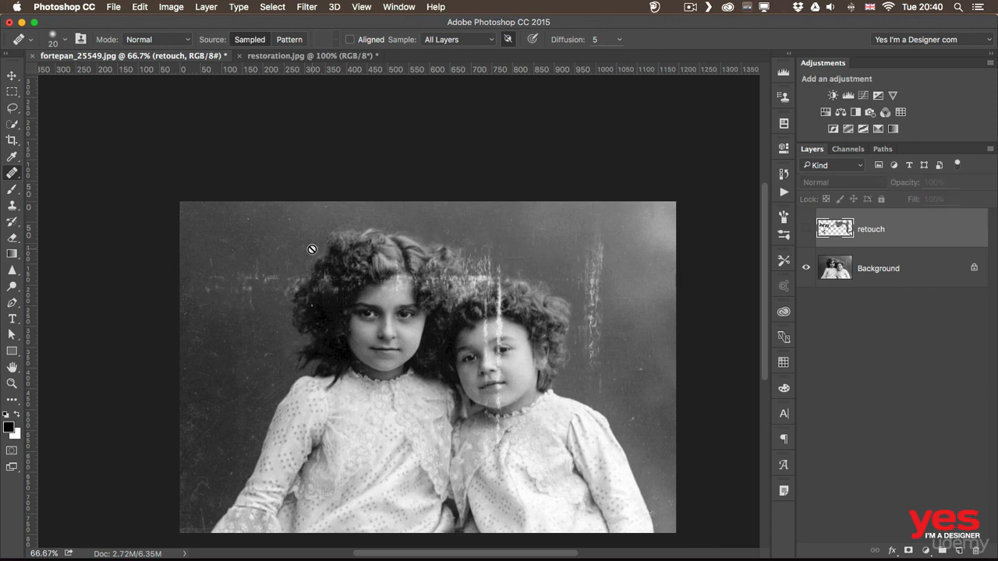
key(super+comma)
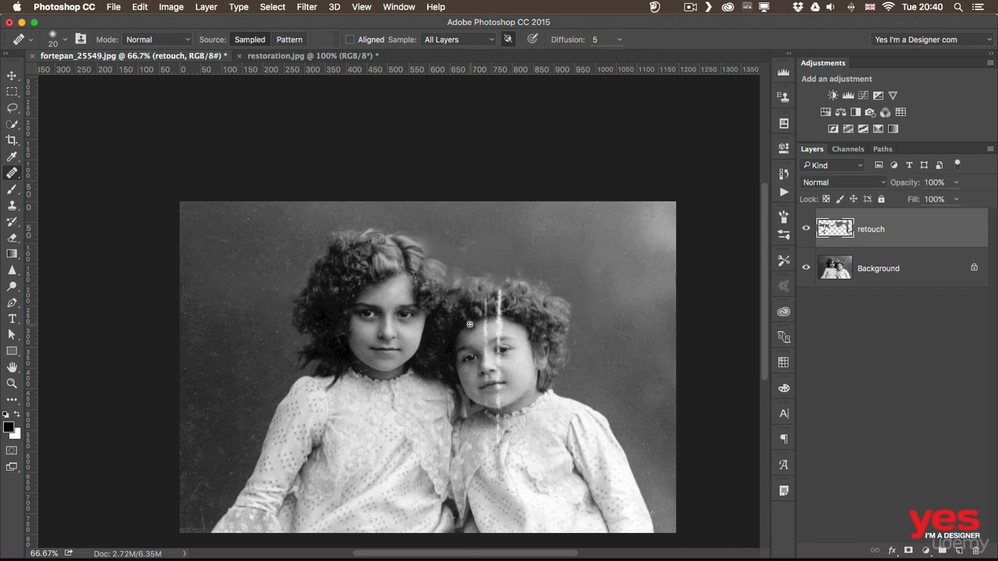
- Heal the white crack between the younger girl's lower lip and chin, sampling clean skin beside it
drag(494, 320, 400, 270)
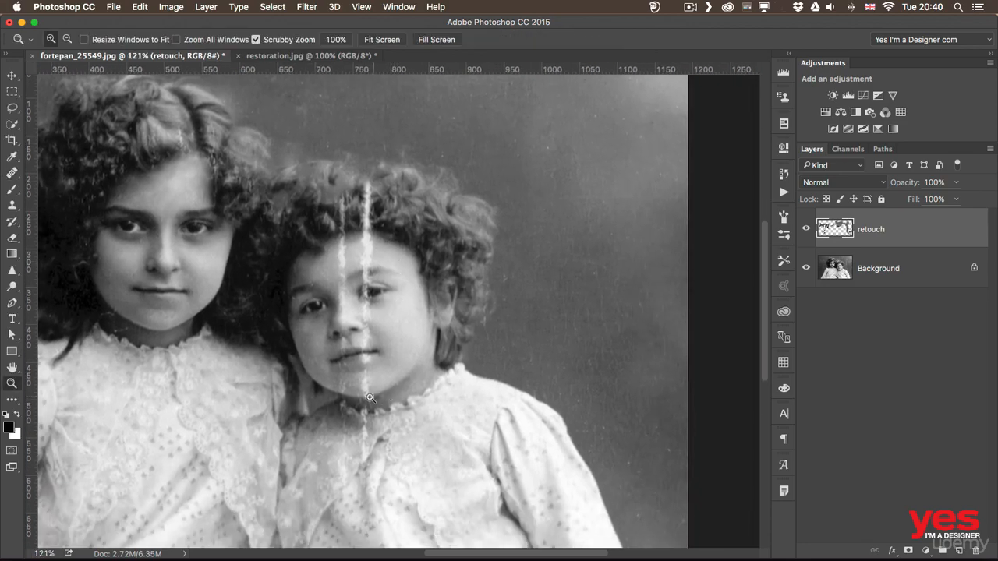
mouse_move(373, 397)
mouse_down()
mouse_move(394, 396)
mouse_move(381, 410)
mouse_up()
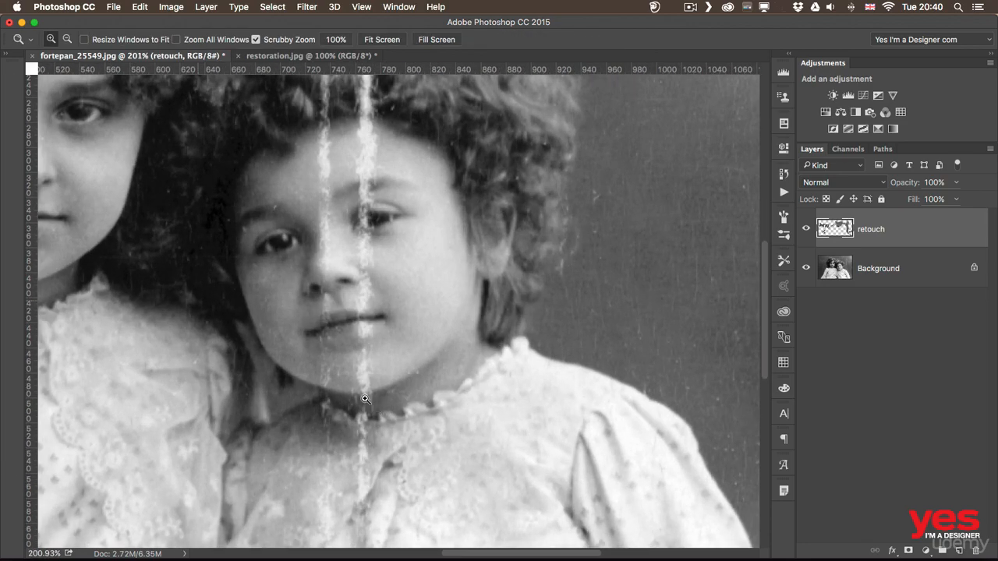
mouse_move(402, 317)
mouse_down()
mouse_move(419, 289)
mouse_move(450, 285)
mouse_move(442, 310)
mouse_up()
click(504, 287)
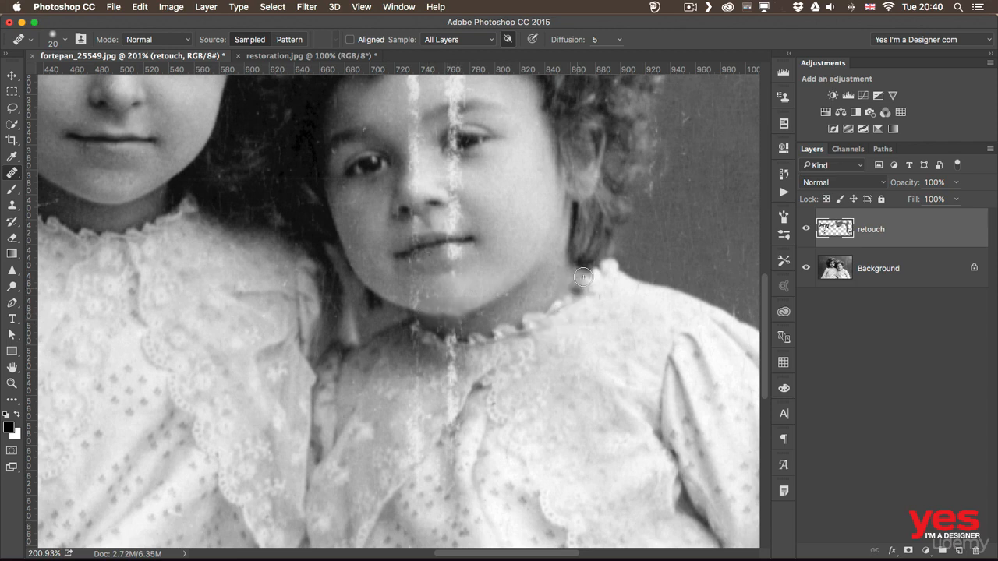
alt+click(482, 273)
alt+click(486, 272)
drag(452, 256, 450, 258)
drag(468, 253, 458, 256)
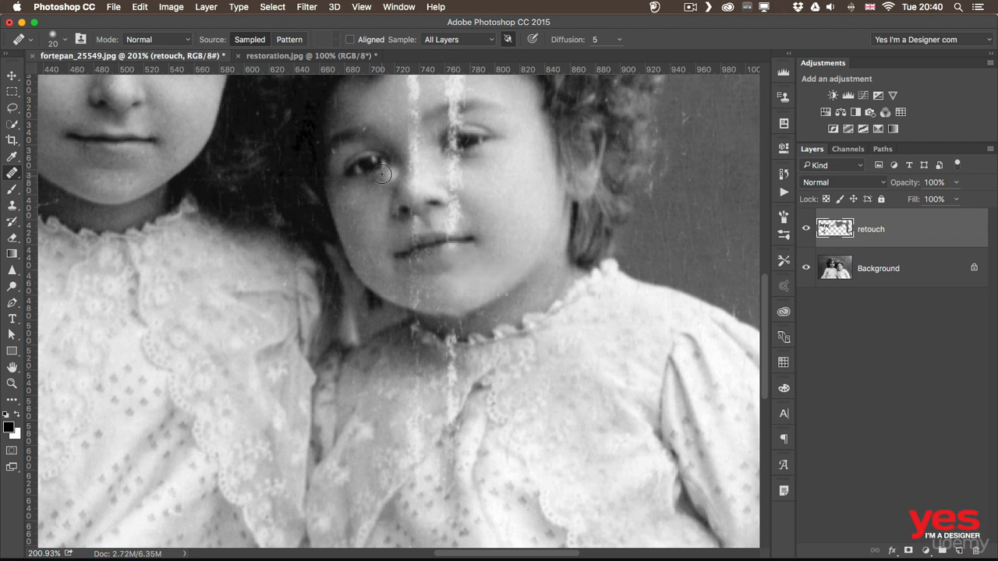
- Heal the thinner vertical crack running down the younger girl's forehead to the bridge of her nose
drag(410, 146, 416, 281)
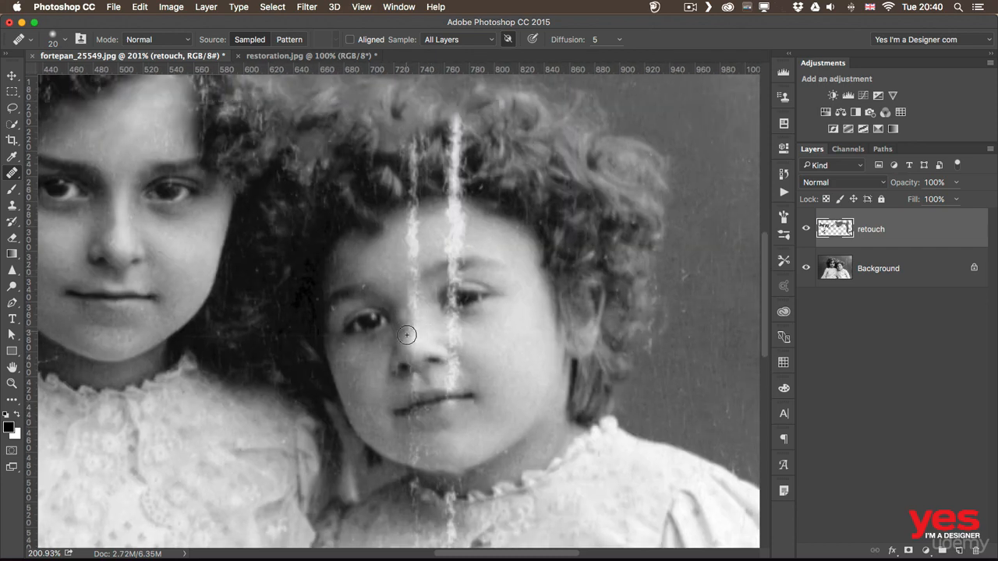
drag(415, 275, 415, 296)
mouse_move(373, 224)
mouse_down()
mouse_move(376, 232)
mouse_move(415, 226)
mouse_move(413, 207)
mouse_up()
alt+click(380, 261)
alt+click(413, 237)
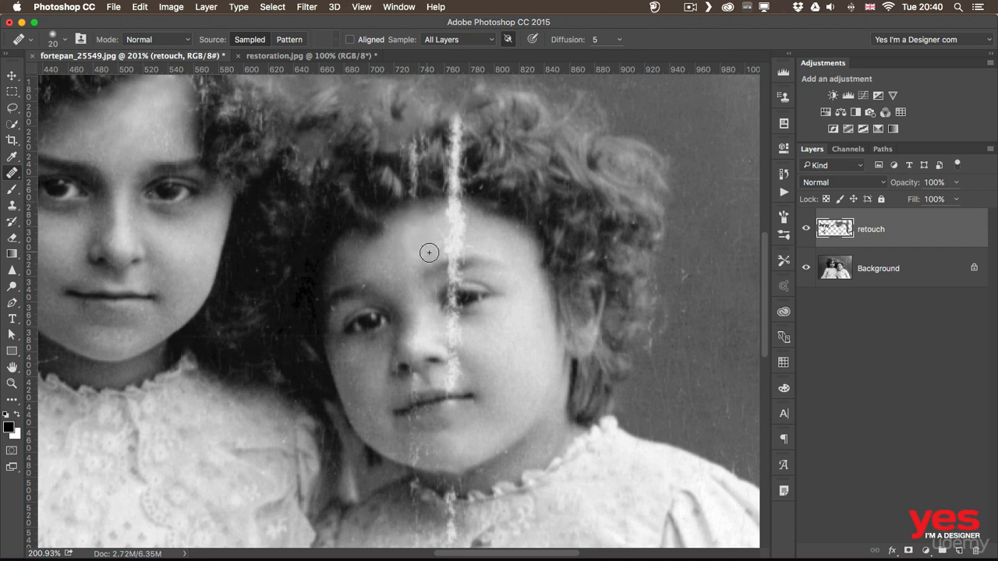
- Heal the thicker vertical crack through the younger girl's hair and upper forehead, sampling adjacent hair and skin
mouse_move(459, 244)
mouse_down()
mouse_move(453, 216)
mouse_move(446, 249)
mouse_move(463, 246)
mouse_move(441, 232)
mouse_move(460, 204)
mouse_move(450, 153)
mouse_move(448, 176)
mouse_move(439, 175)
mouse_move(469, 177)
mouse_move(442, 186)
mouse_move(437, 153)
mouse_move(463, 120)
mouse_up()
alt+click(408, 248)
alt+click(426, 233)
alt+click(433, 202)
alt+click(380, 163)
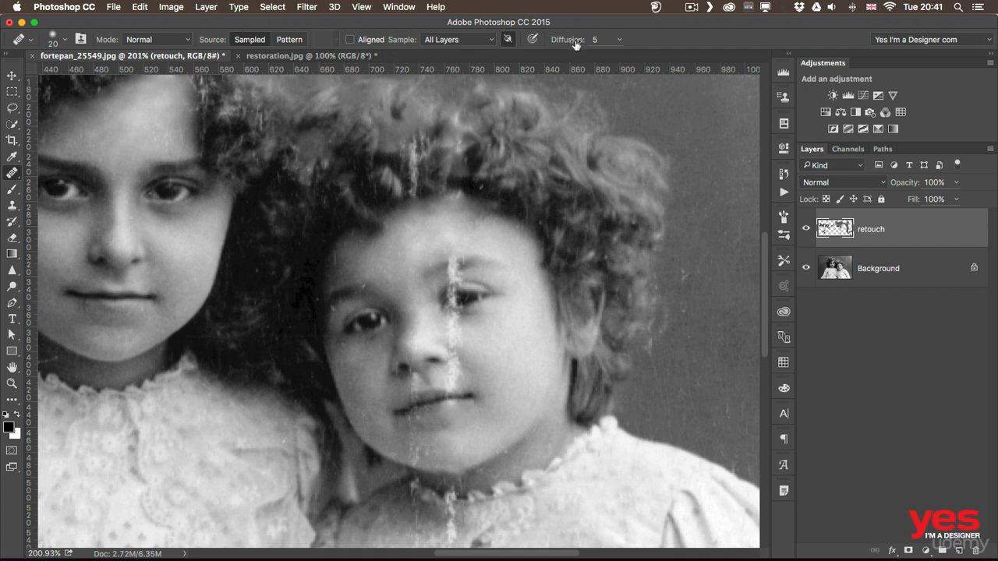
- Undo the last healing strokes over the thick crack in the younger girl's hair
key(super+alt+z)
key(super+alt+z)
key(super+alt+z)
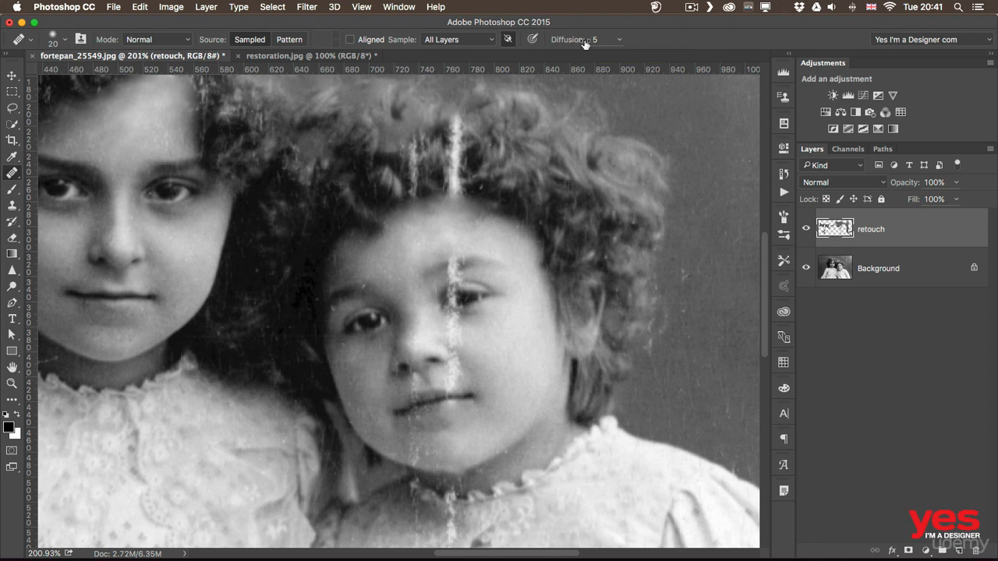
- Set the Healing Brush diffusion to 1 and heal the thick white crack in the younger girl's hair, sampling the adjacent curls
click(620, 40)
drag(617, 57, 549, 57)
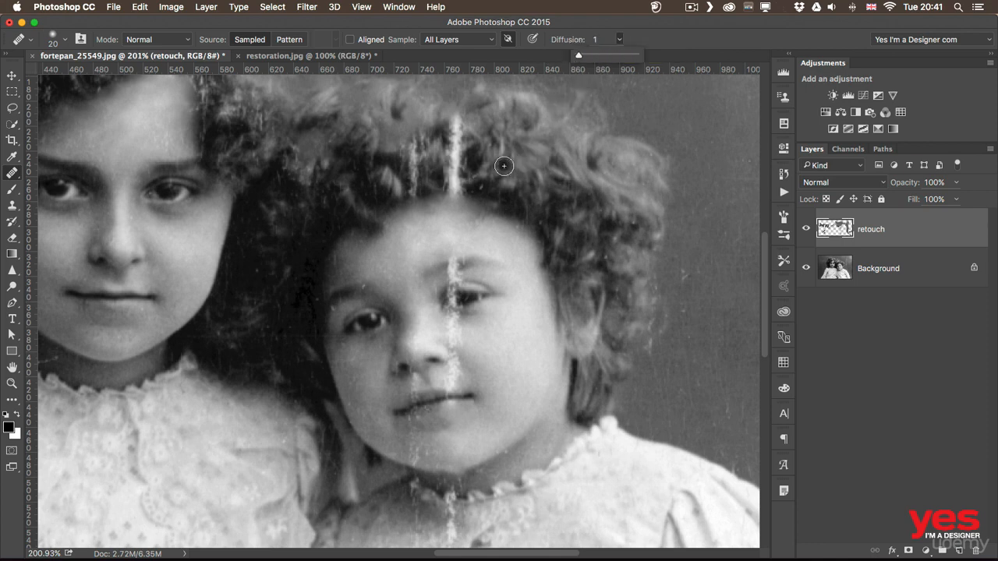
click(421, 155)
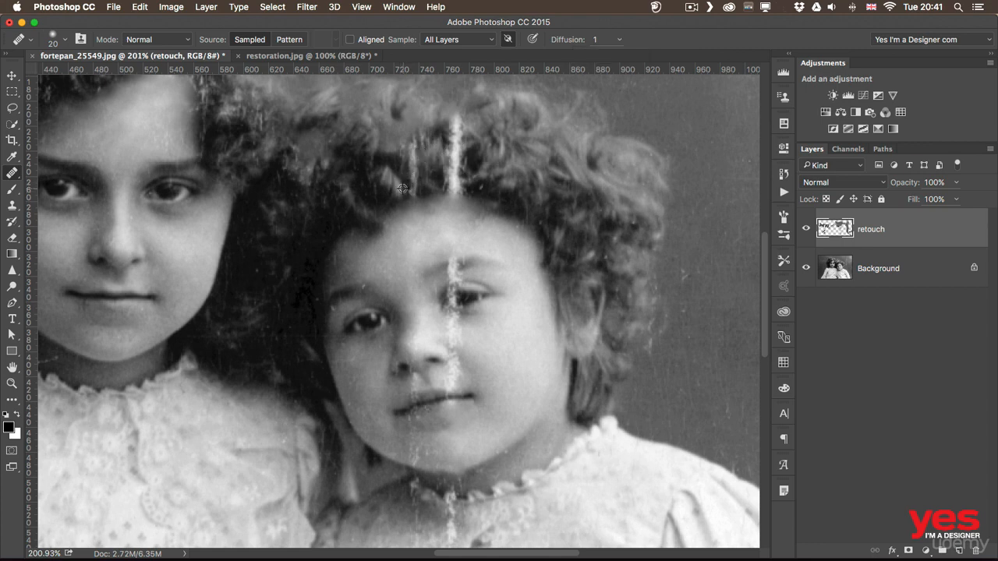
alt+click(501, 185)
drag(455, 187, 454, 127)
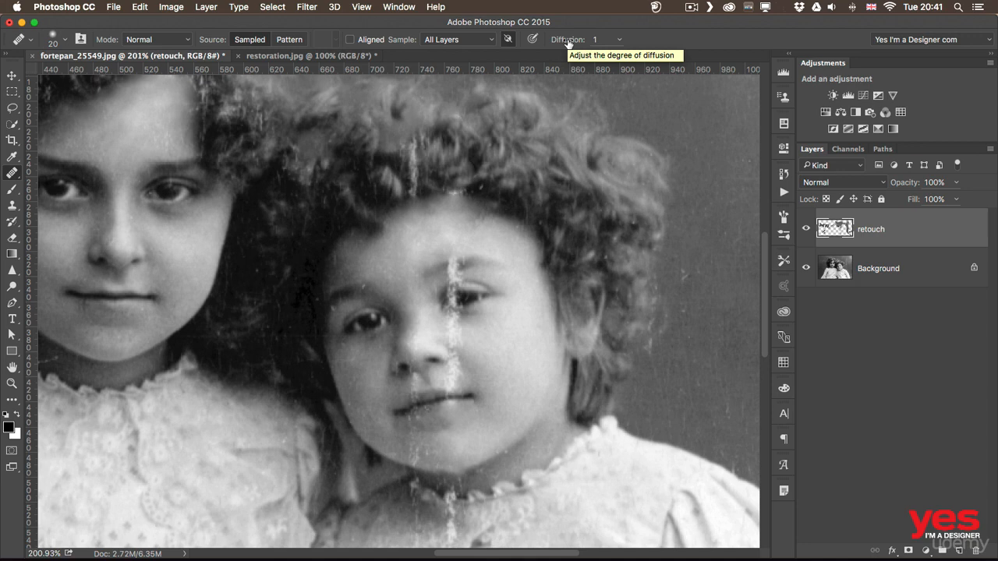
- Set the Healing Brush diffusion to 3 and heal the leftover light mark where the younger girl's hair meets her forehead
click(620, 40)
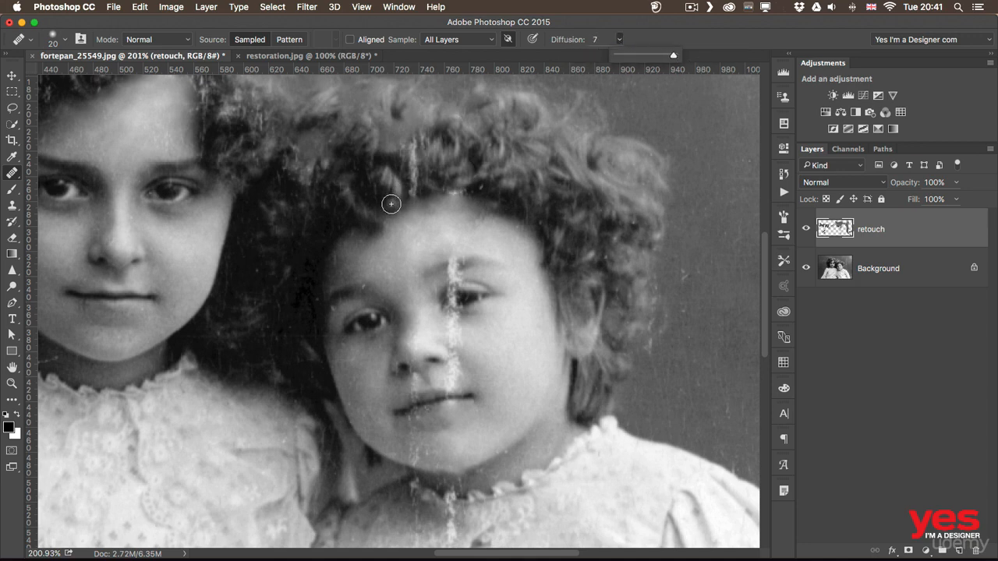
drag(675, 56, 633, 57)
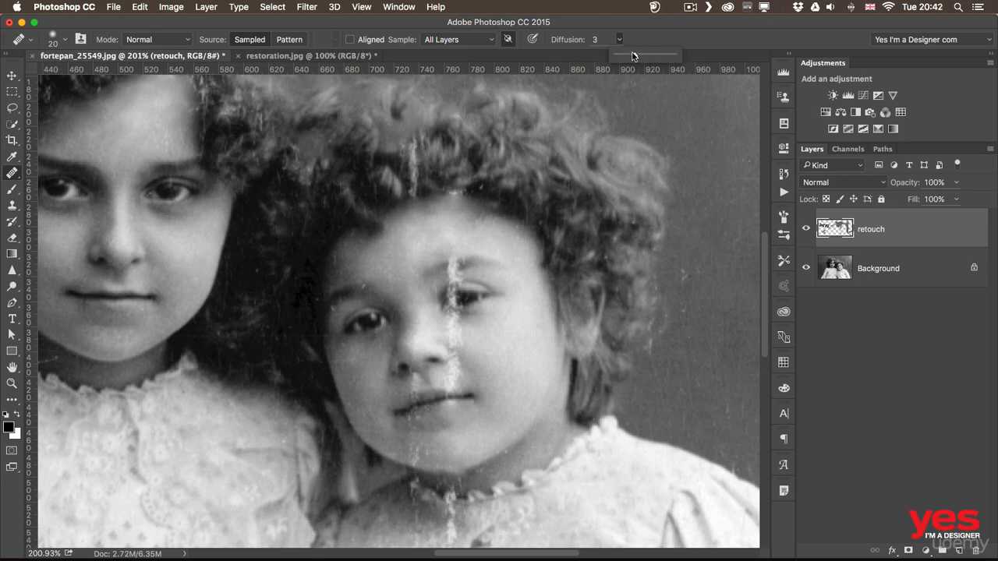
alt+click(375, 180)
drag(444, 189, 460, 191)
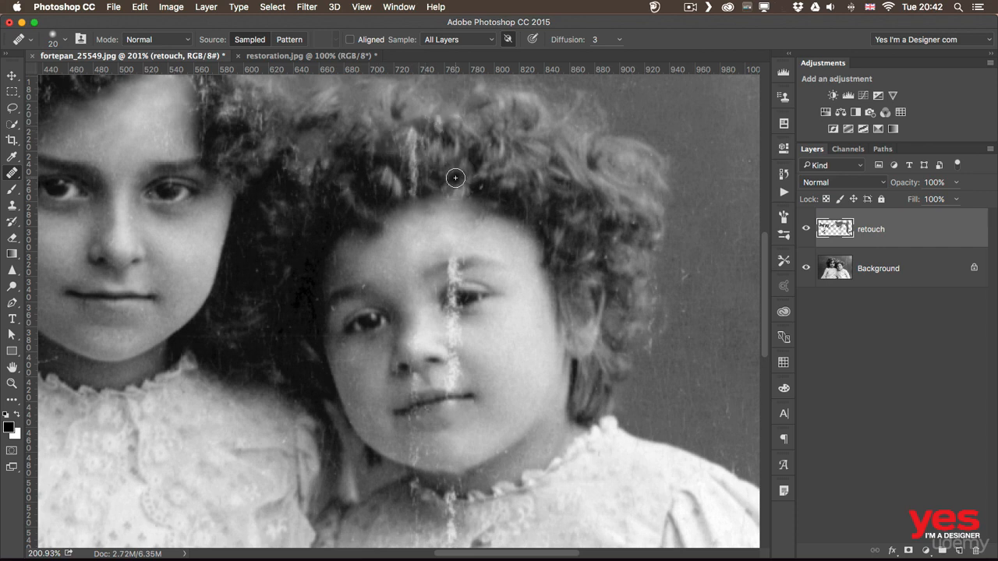
- Heal the white crack beside the younger girl's nose, from the upper lip up to below the eye, sampling clean cheek skin
click(515, 248)
drag(485, 282, 373, 195)
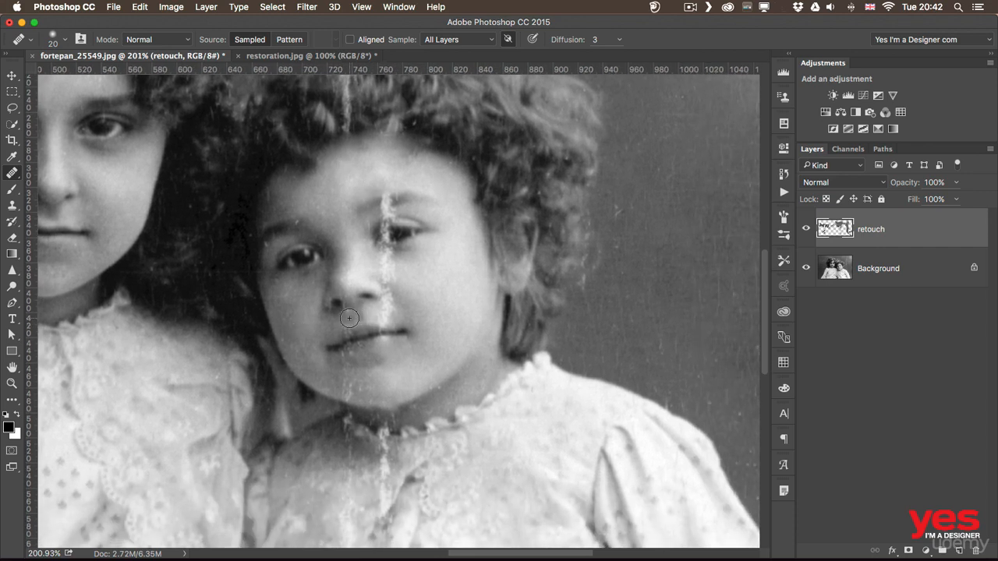
alt+click(472, 314)
drag(386, 316, 385, 253)
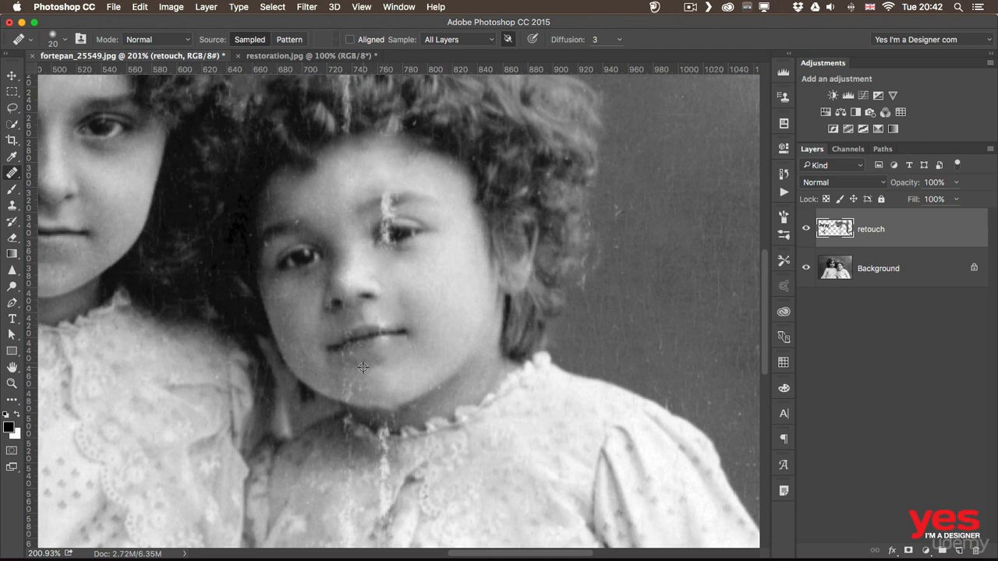
- Heal the small blemishes on the younger girl's chin and around her lips, sampling nearby clean skin
alt+click(388, 387)
drag(339, 384, 350, 384)
alt+click(389, 391)
alt+click(406, 313)
drag(386, 322, 395, 326)
- Heal the crack crossing the younger girl's damaged eyebrow, sampling intact eyebrow hair to rebuild its line
drag(373, 213, 395, 211)
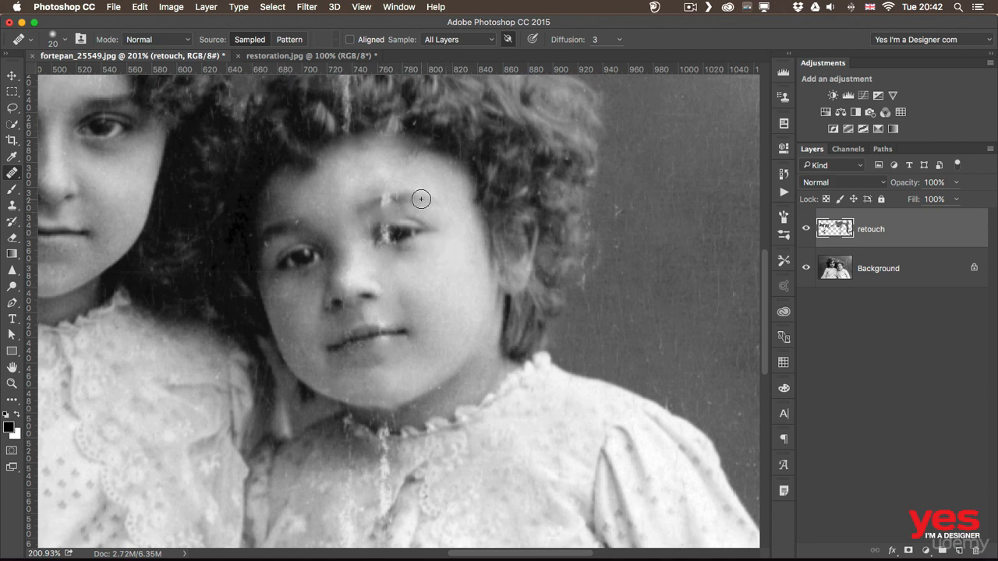
alt+click(402, 200)
drag(388, 200, 391, 200)
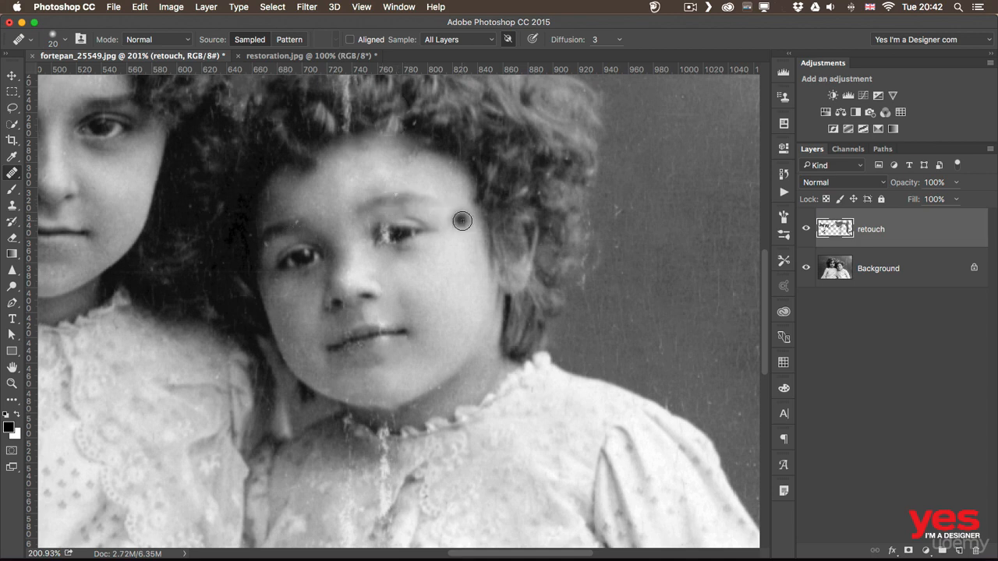
click(380, 199)
click(394, 199)
click(382, 200)
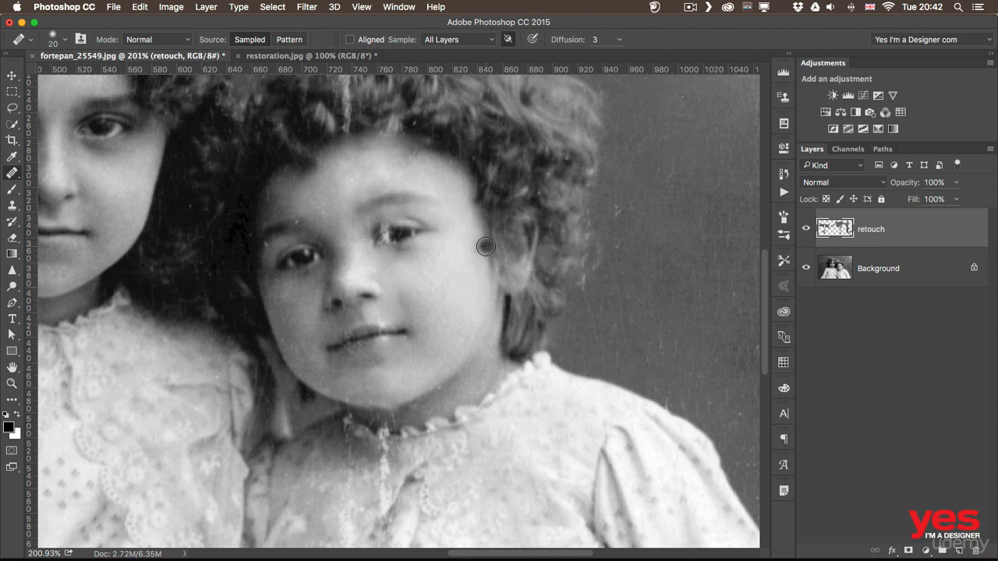
- Clone the clean corner of the younger girl's intact eye over the cracked inner corner of her other eye with a size 40 Clone Stamp
key(super+equal)
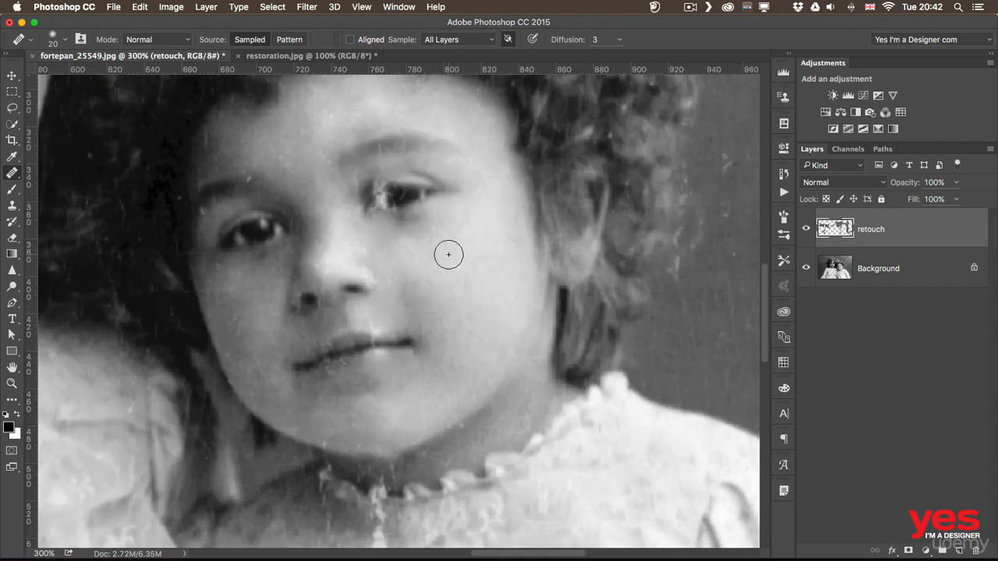
alt+click(261, 217)
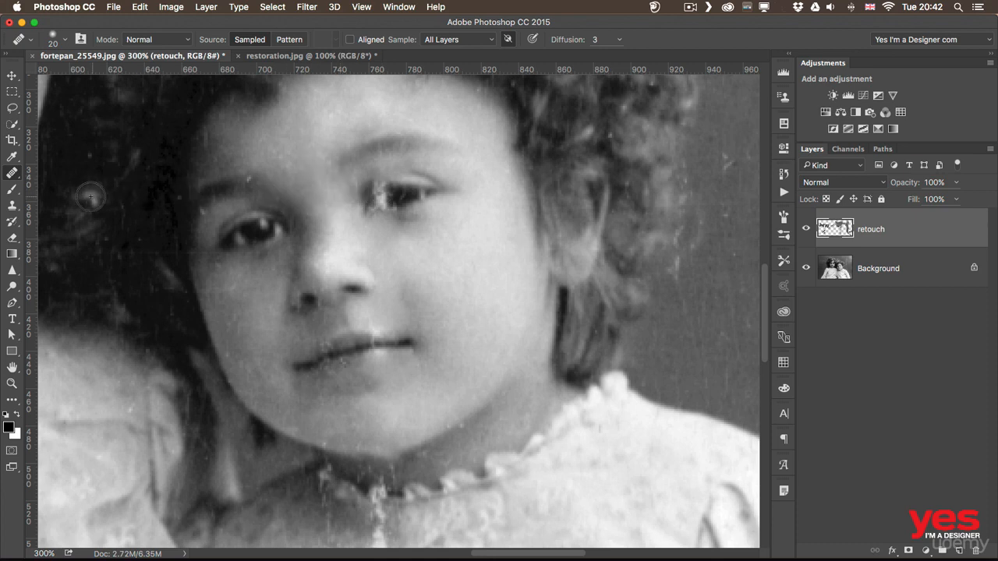
click(12, 205)
key(bracketleft)
key(bracketleft)
key(bracketleft)
key(bracketleft)
key(bracketleft)
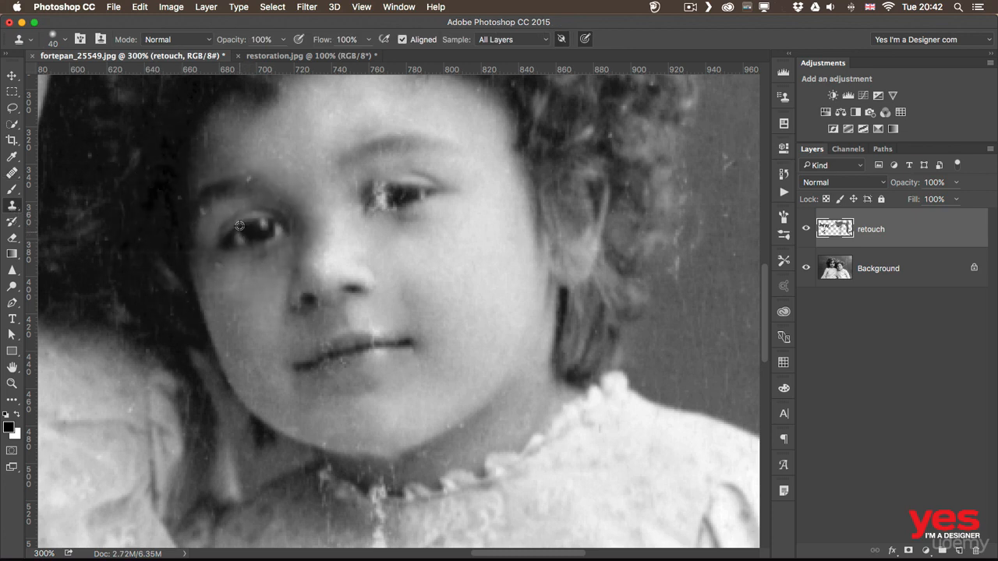
alt+click(230, 235)
drag(381, 187, 380, 195)
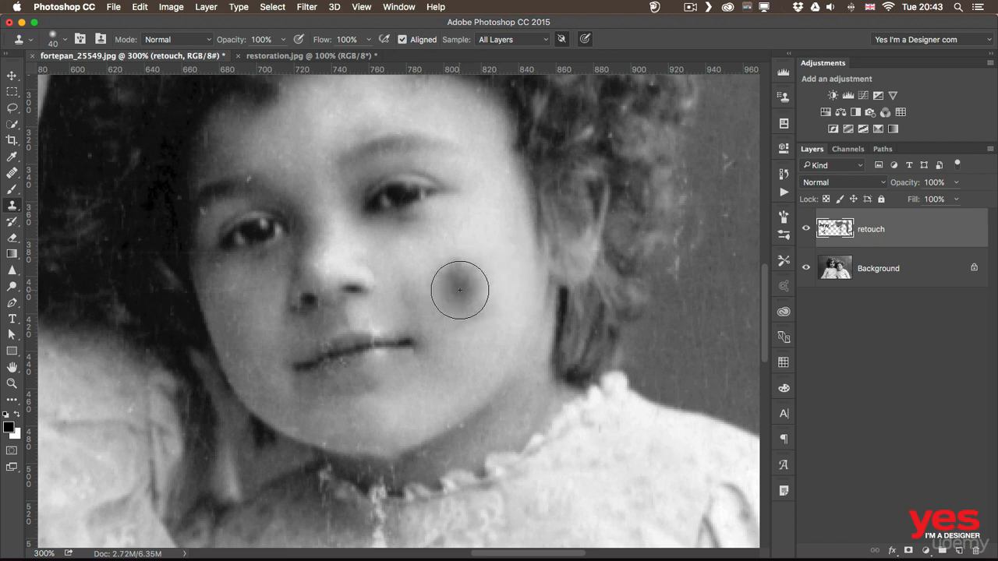
- Heal the white remnant at the edge of the younger girl's upper lip with a size 9 Healing Brush, sampling nearby skin
key(super+minus)
key(super+minus)
key(super+minus)
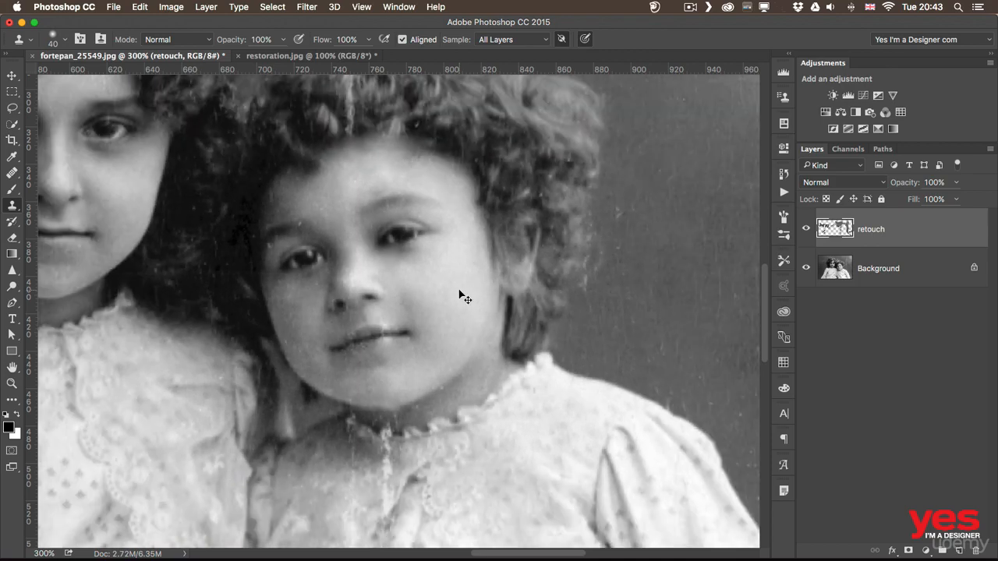
key(super+plus)
key(super+plus)
key(super+plus)
key(super+plus)
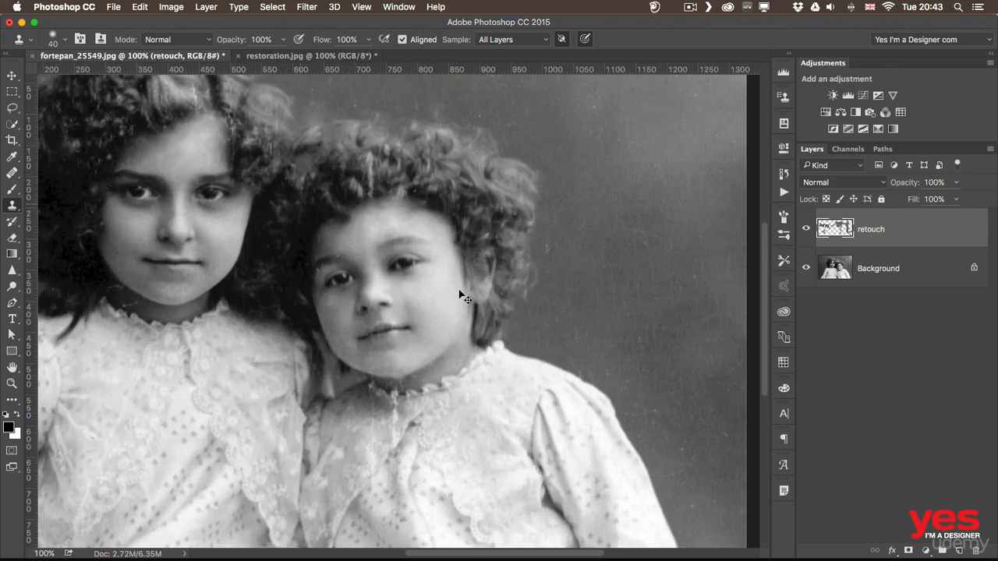
key(j)
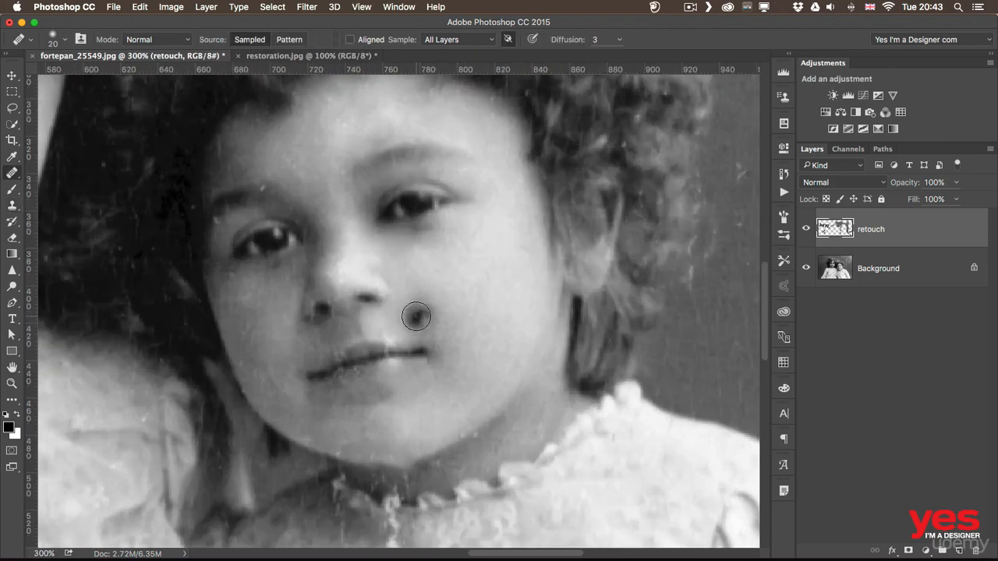
key(bracketleft)
key(bracketleft)
alt+click(436, 326)
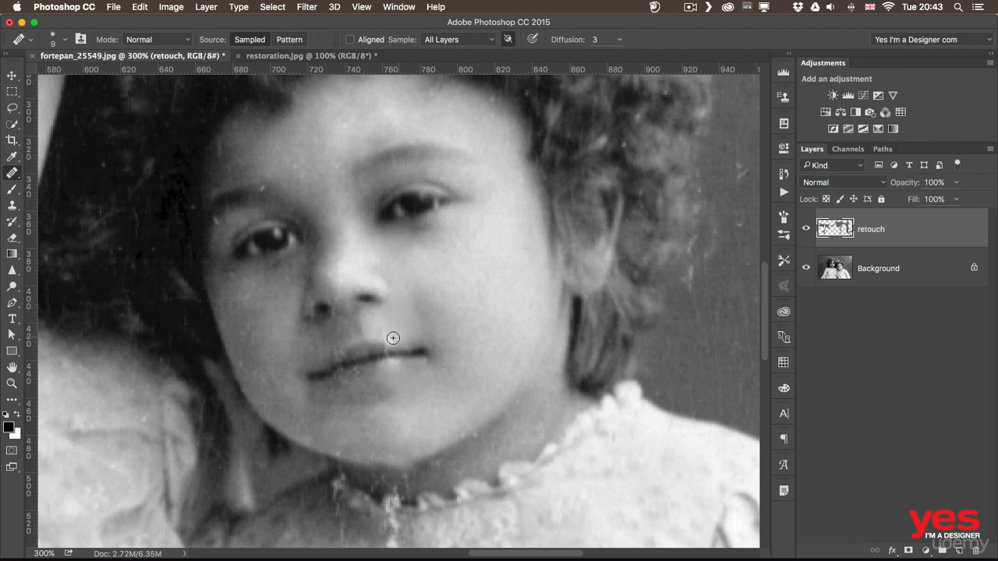
click(389, 340)
drag(395, 341, 393, 348)
- Heal the thin and thick vertical cracks down the front of the younger girl's dress with a size 19 Healing Brush, sampling nearby fabric
drag(328, 448, 365, 319)
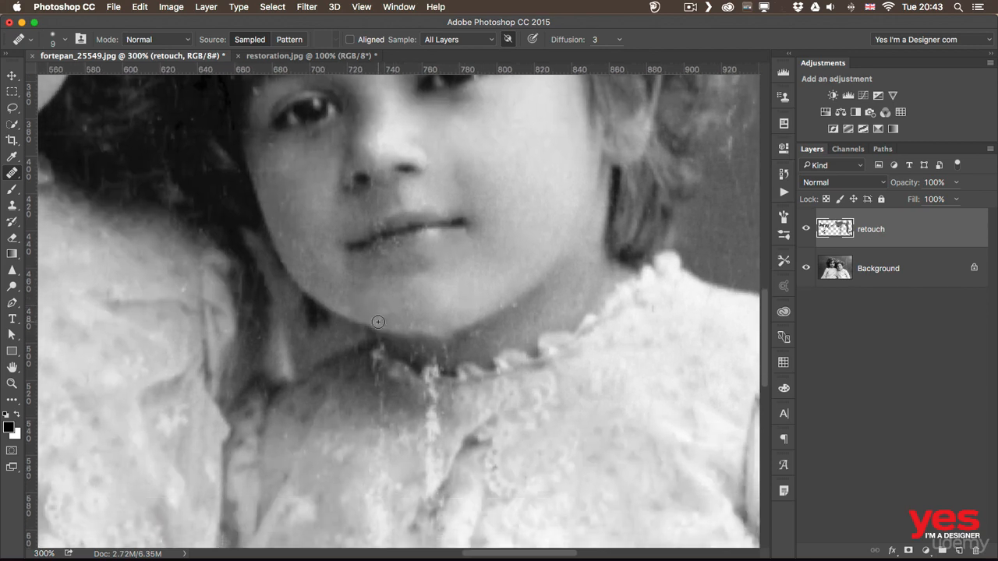
drag(411, 438, 386, 270)
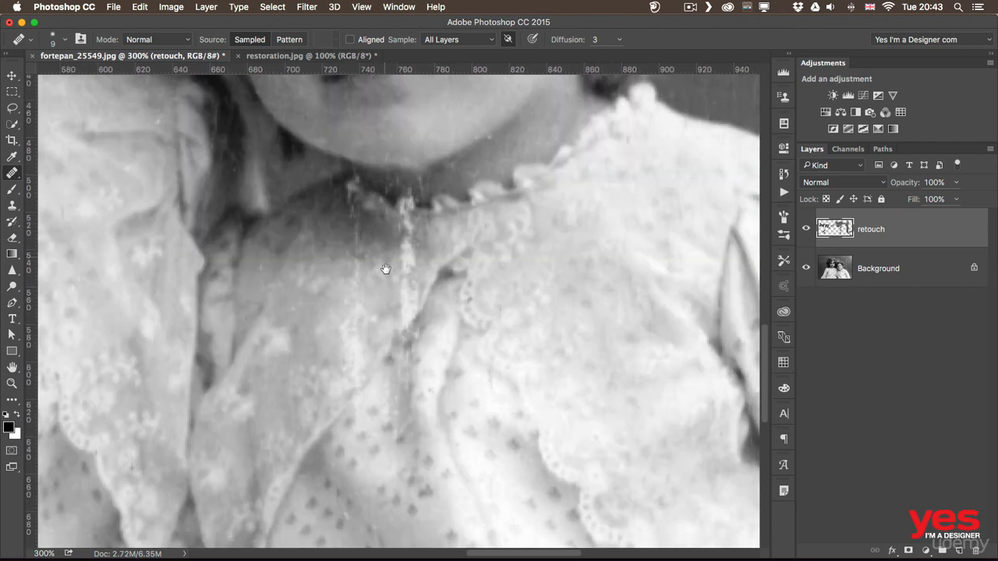
drag(297, 317, 307, 317)
alt+click(289, 364)
mouse_move(357, 399)
mouse_down()
mouse_move(365, 322)
mouse_move(349, 386)
mouse_up()
drag(361, 317, 353, 268)
click(347, 333)
alt+click(305, 308)
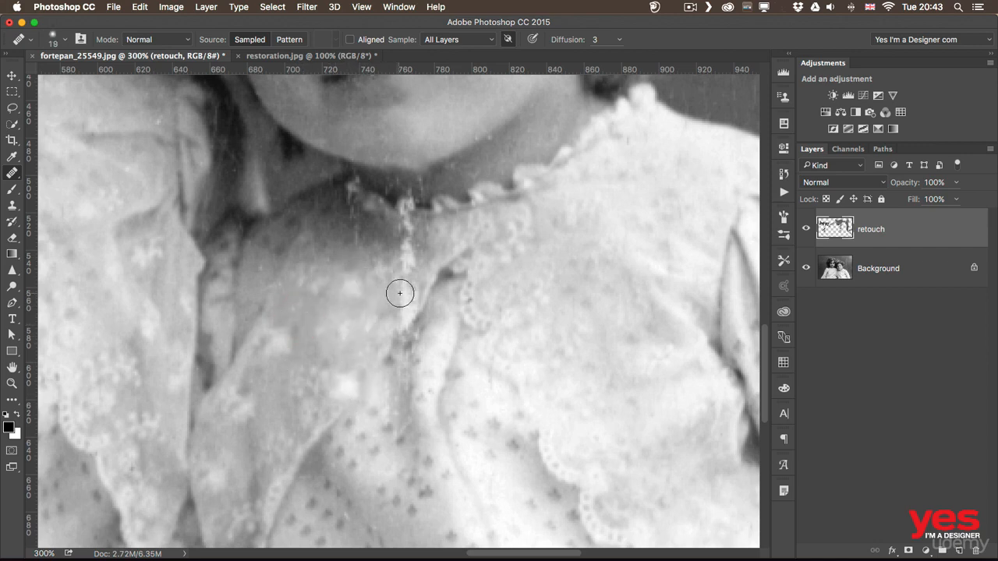
drag(405, 313, 403, 205)
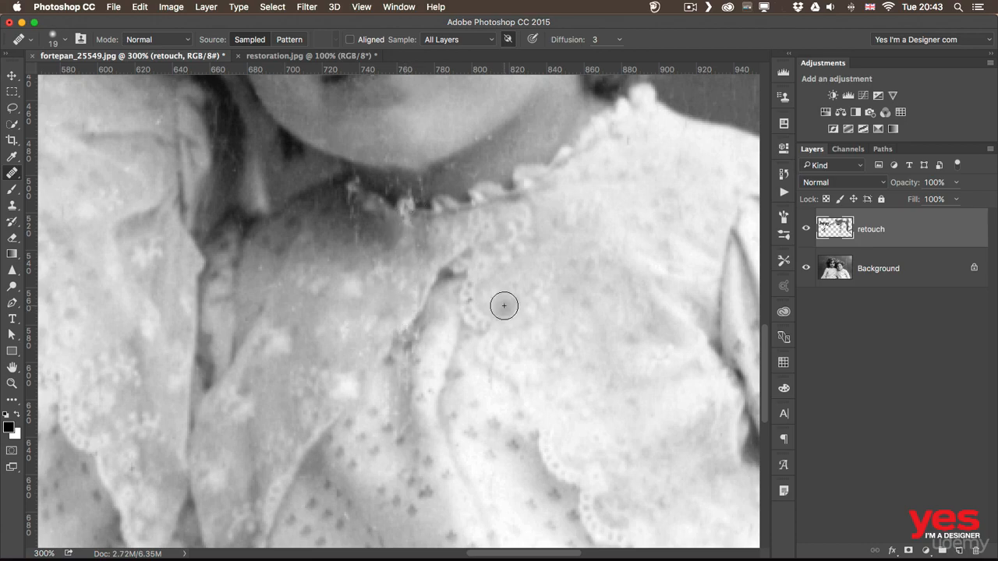
- Compare the whole photo before and after the repairs by hiding and reshowing the retouch layer
scroll(505, 312, up, 3)
scroll(505, 312, down, 4)
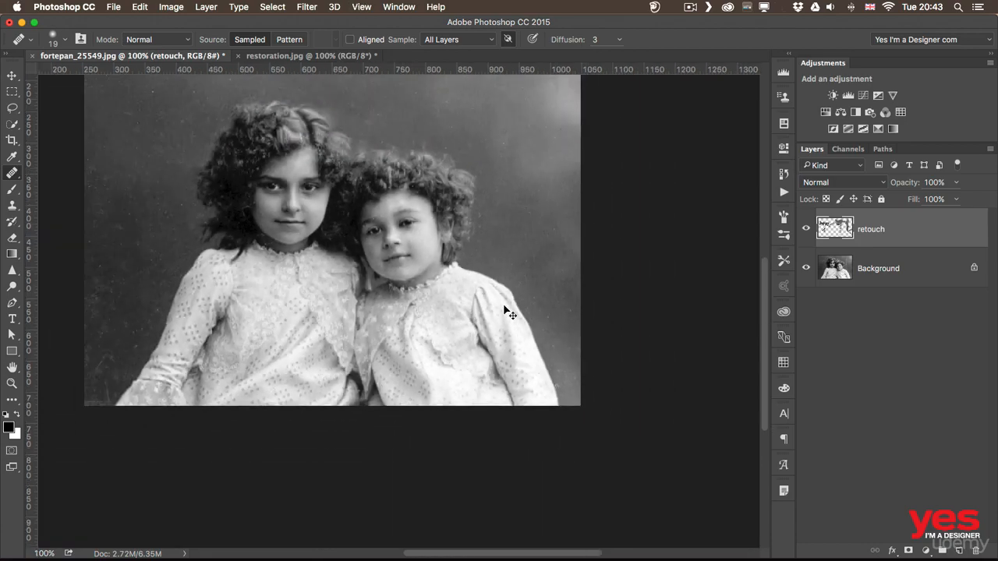
drag(441, 246, 453, 276)
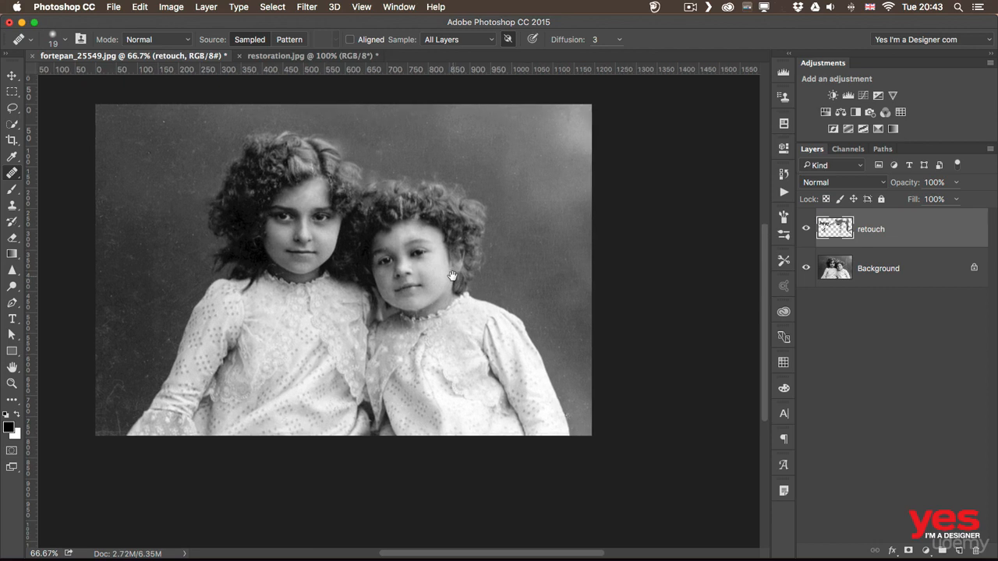
key(super+comma)
key(super+comma)
drag(382, 157, 378, 151)
key(super+plus)
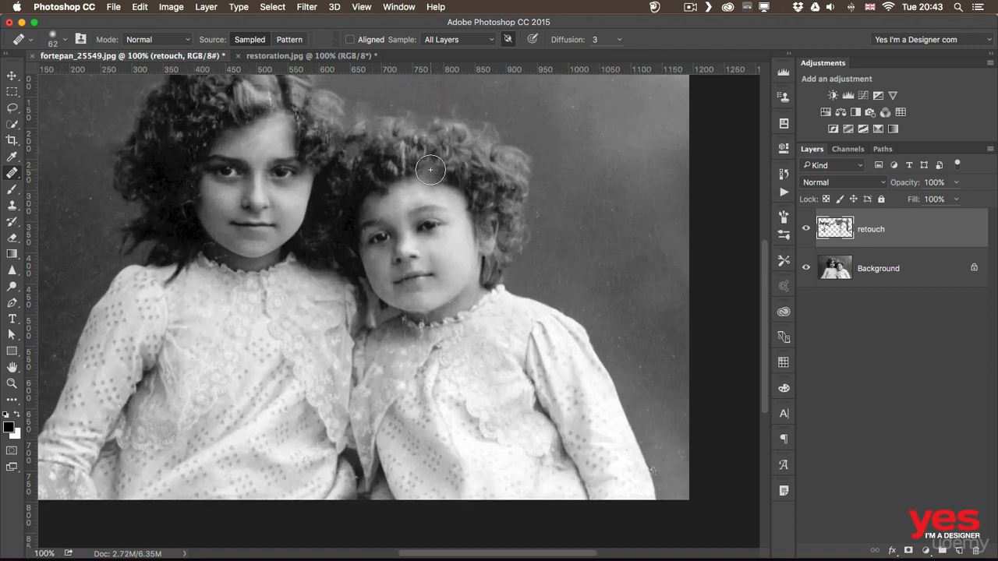
mouse_move(402, 197)
mouse_down()
mouse_move(512, 223)
mouse_move(491, 230)
mouse_up()
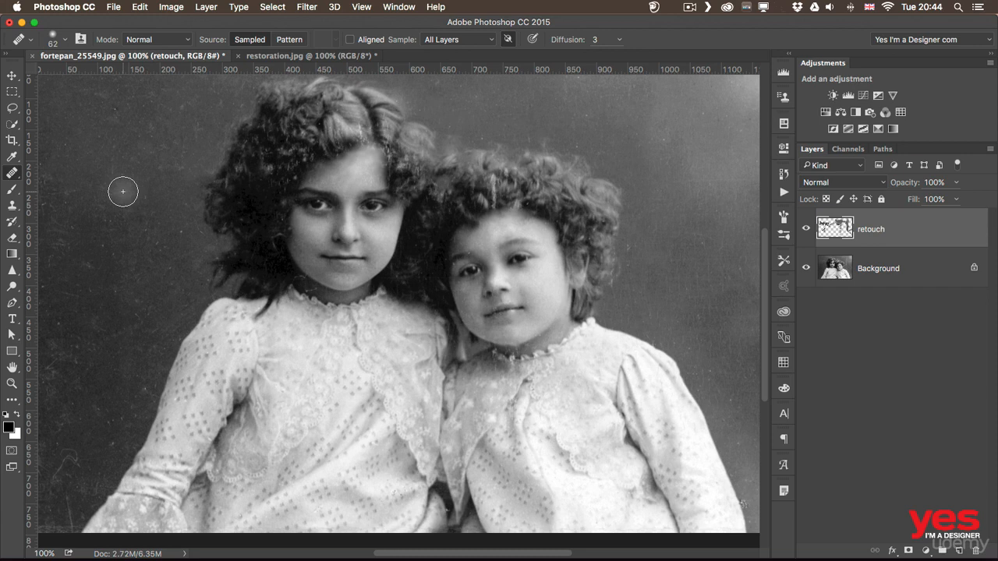
- Convert the retouch and Background layers together into one smart object for smart filters
shift+click(887, 277)
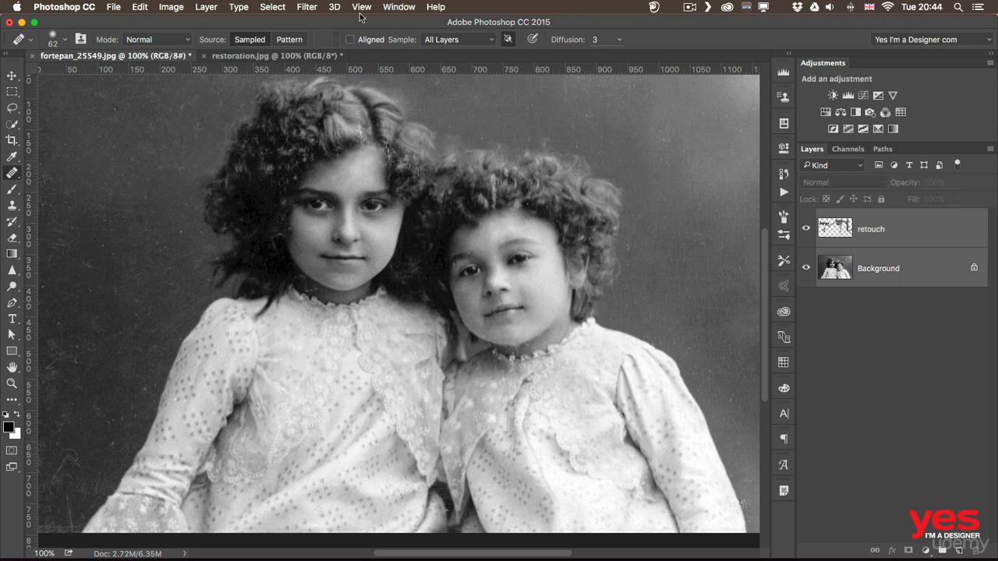
click(306, 7)
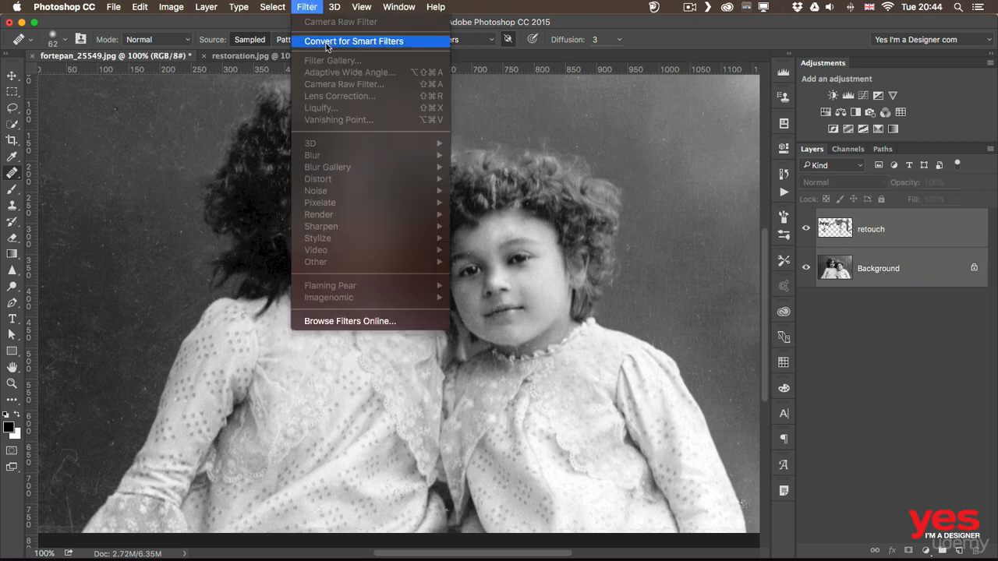
click(326, 42)
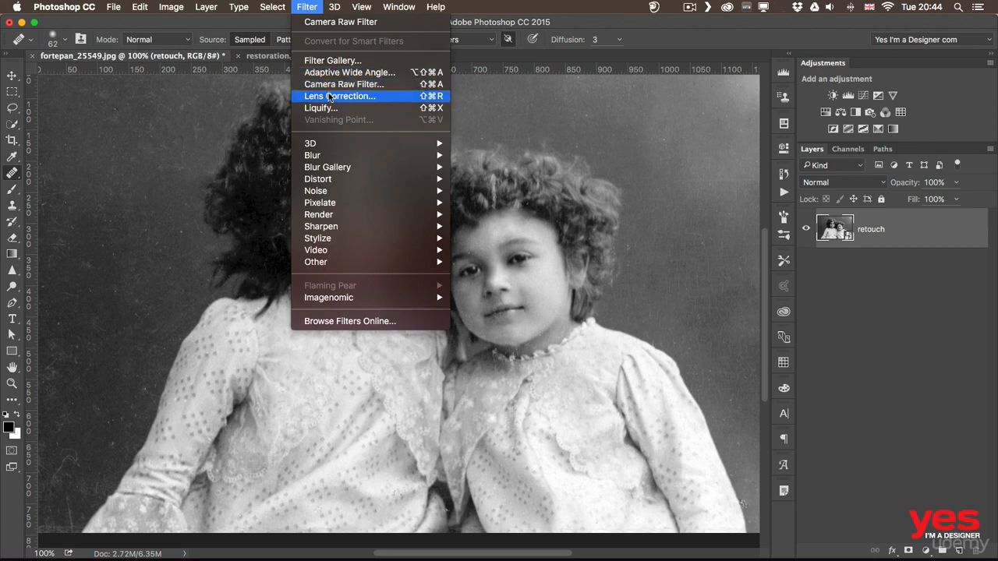
- Start a Camera Raw Filter on the combined smart object and set Clarity to +38
click(335, 85)
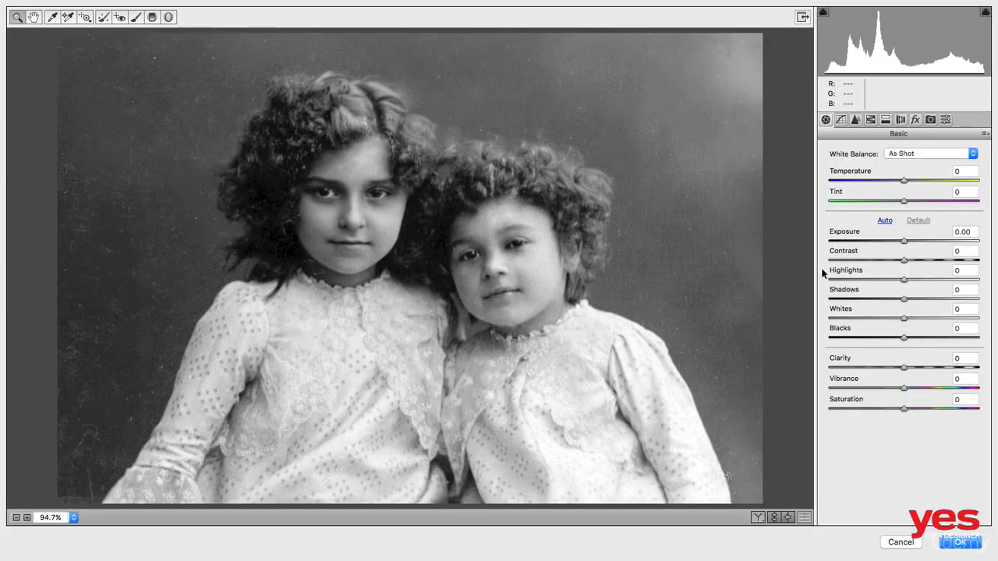
click(923, 366)
drag(924, 367, 932, 367)
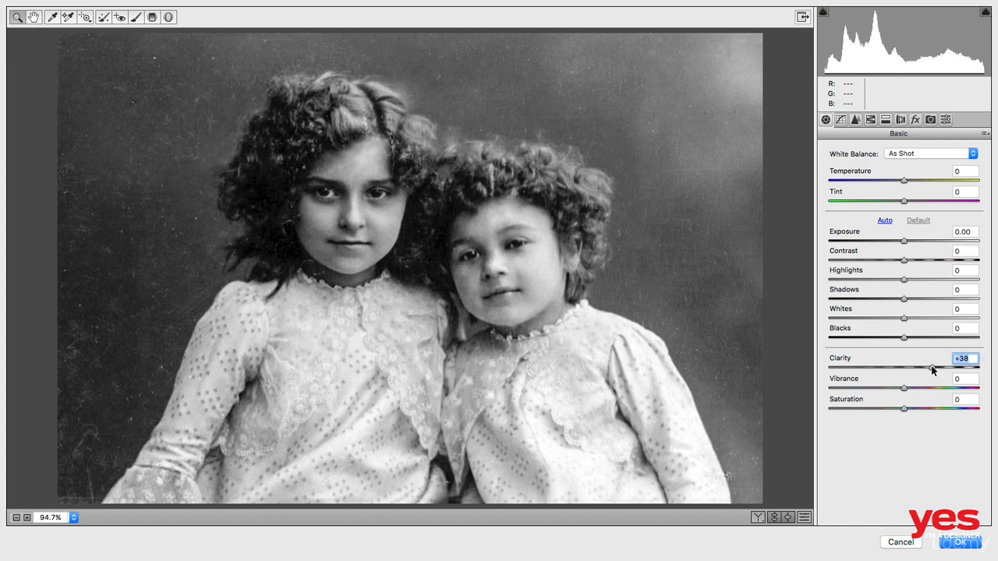
double_click(932, 366)
click(933, 366)
- Set Shadows to +37 and Highlights to -37 in the Camera Raw adjustments
click(931, 299)
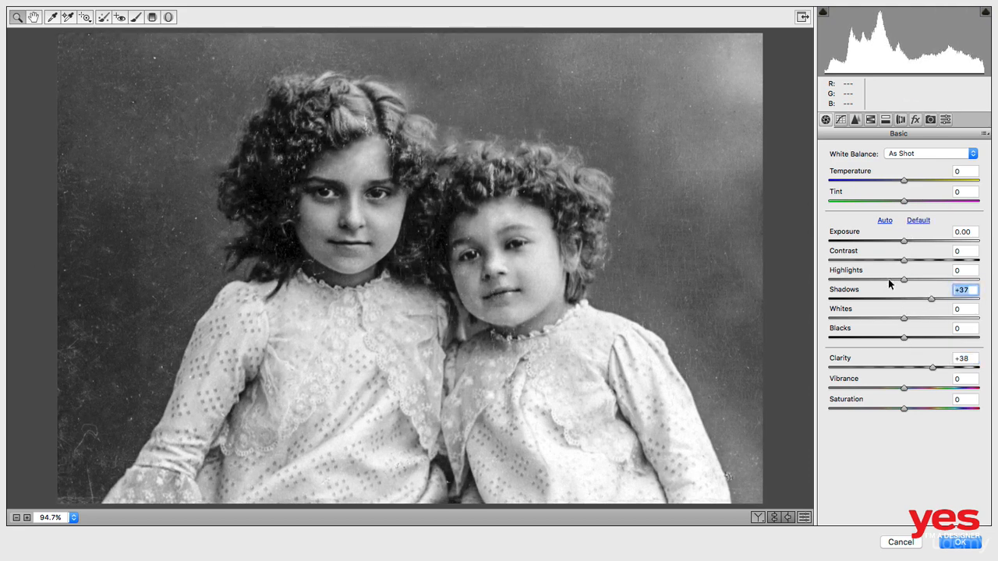
click(877, 280)
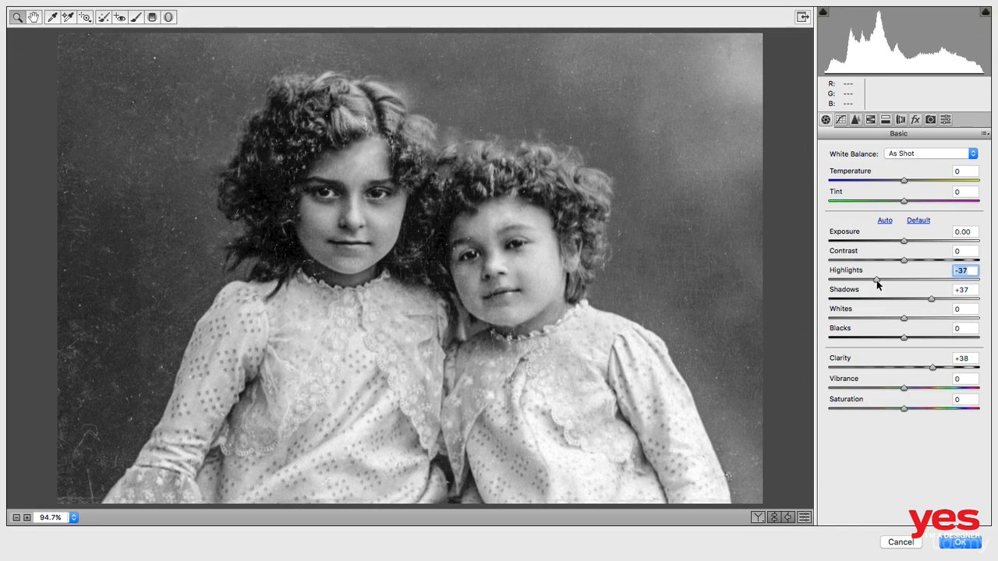
- Compare the photo with and without the basic tonal adjustments in the Camera Raw preview
key(p)
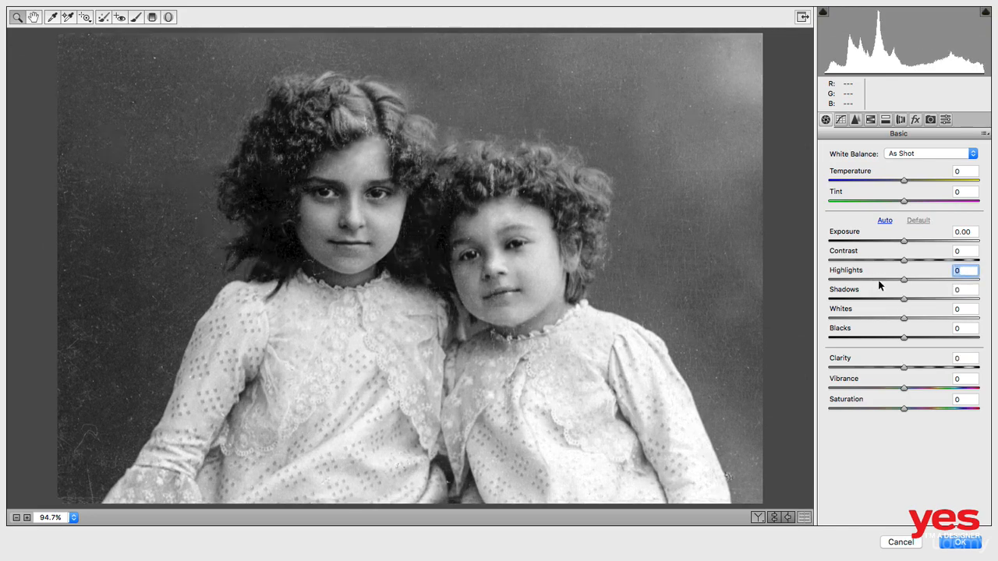
key(p)
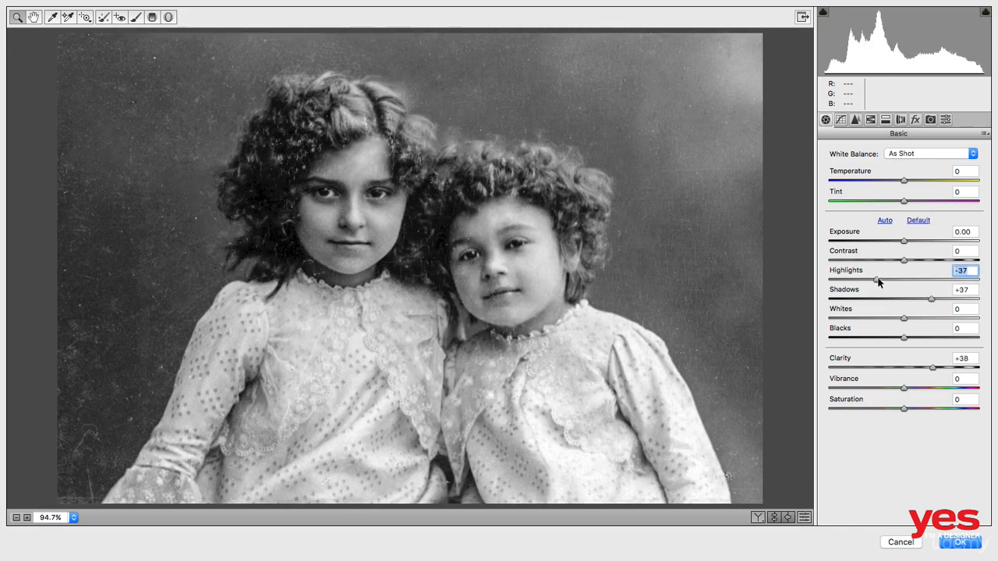
- Set the Sharpening Amount to 49 and the Luminance noise reduction to 53 in the Detail adjustments
click(852, 120)
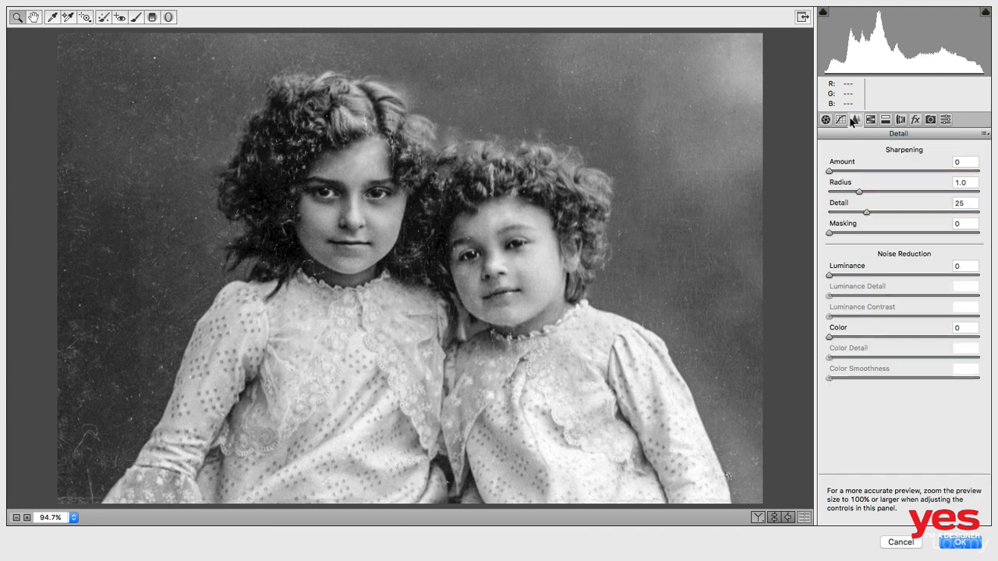
click(841, 172)
drag(840, 171, 877, 170)
click(870, 276)
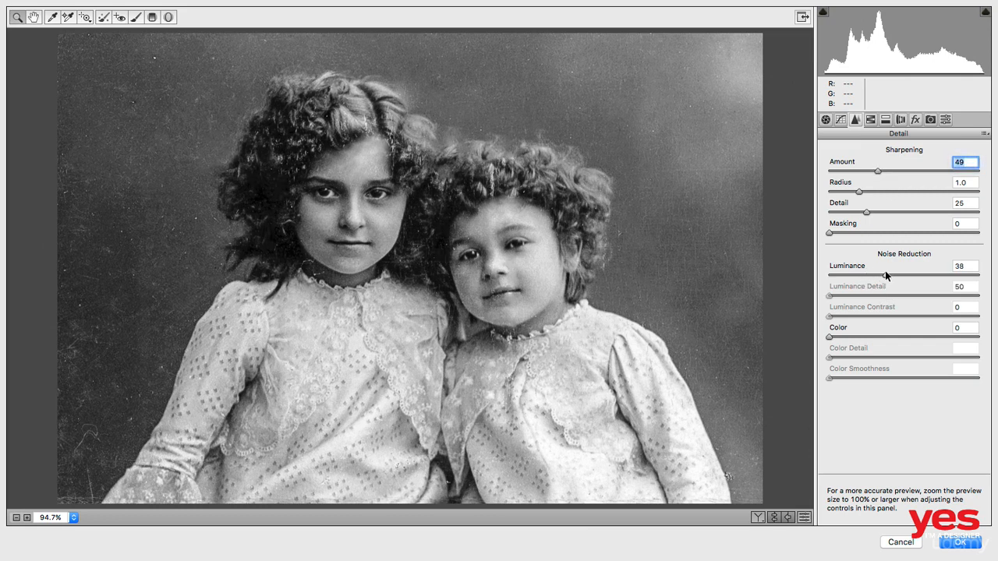
drag(885, 275, 904, 275)
drag(908, 272, 908, 272)
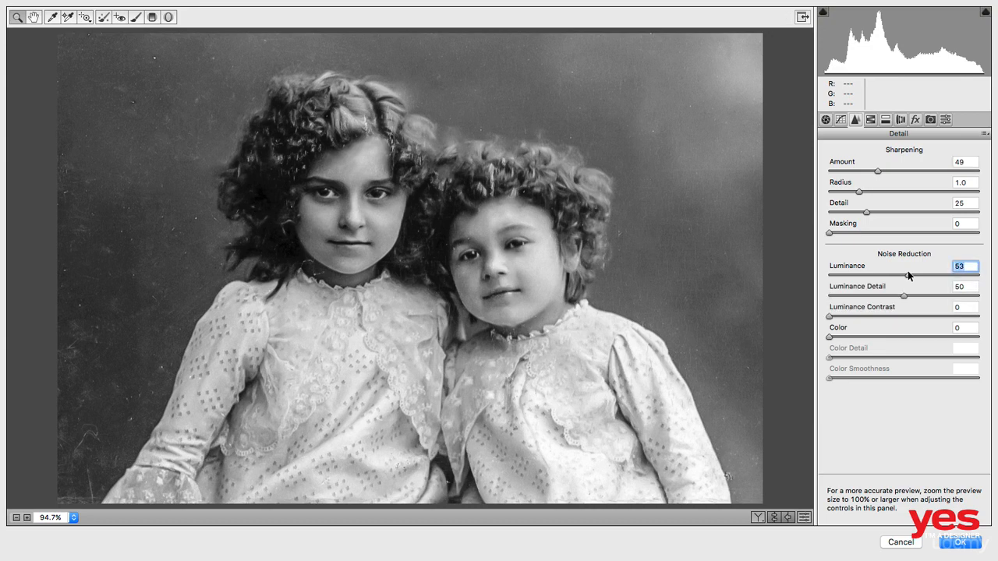
- Compare the photo with and without the sharpening and noise reduction by toggling the preview
key(p)
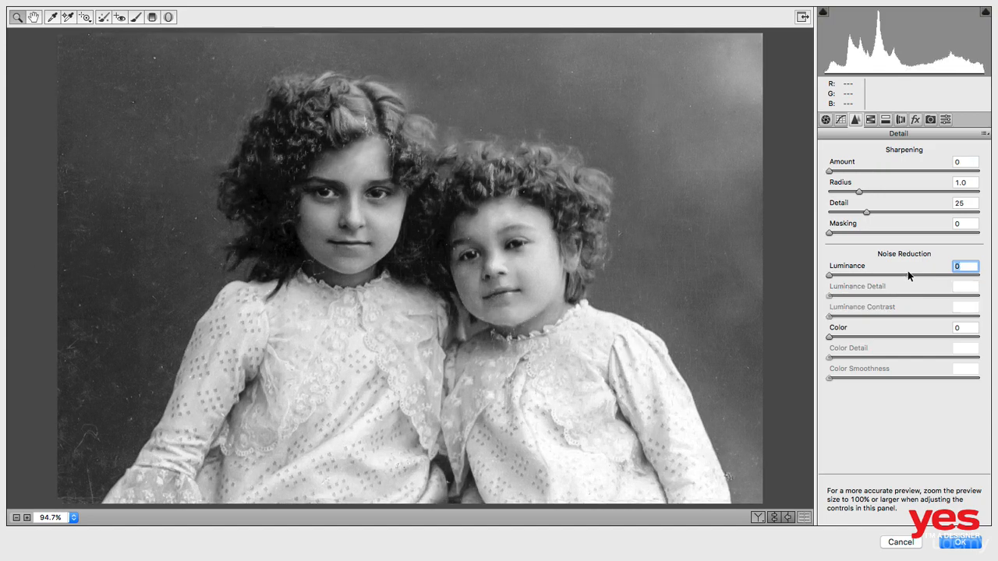
key(p)
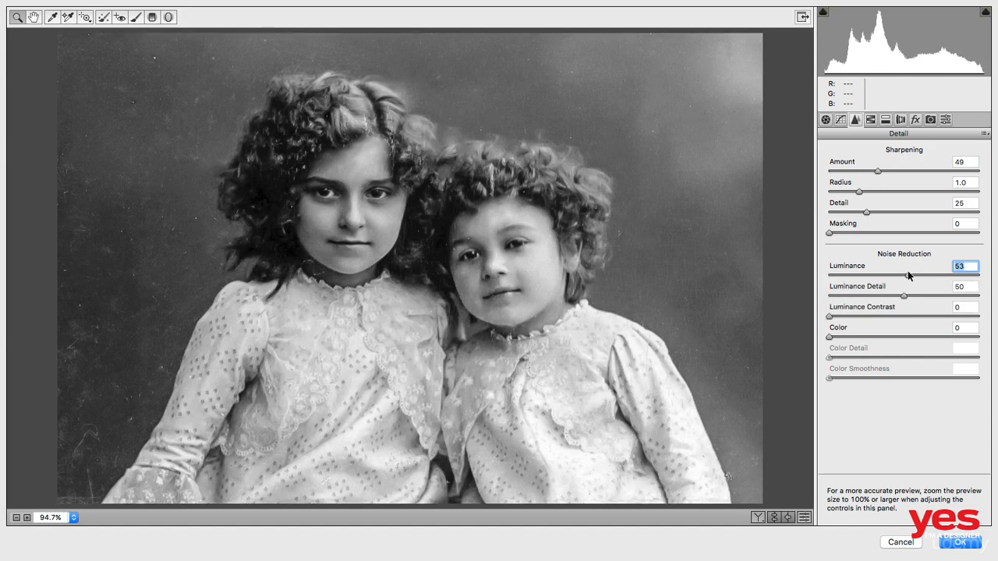
key(p)
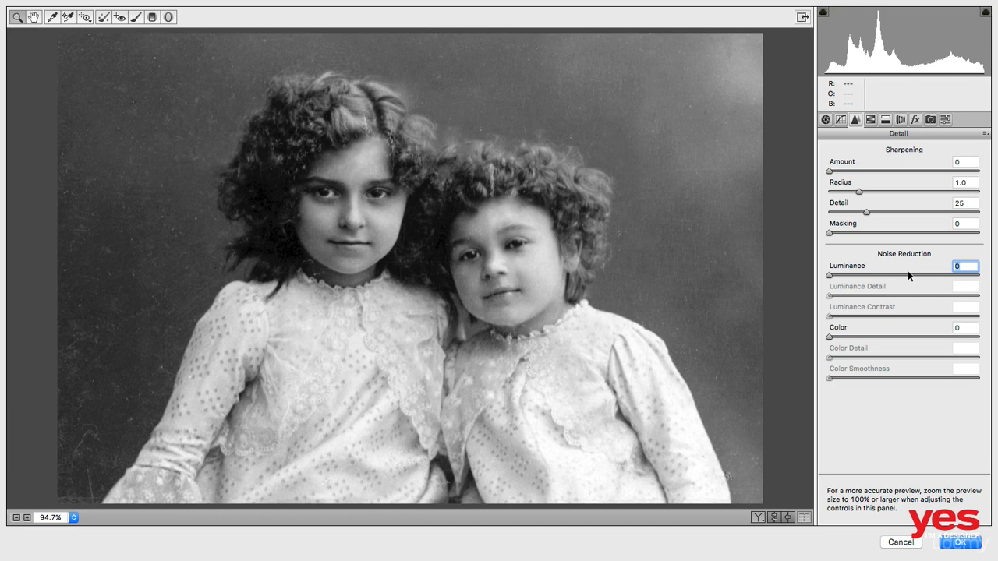
key(p)
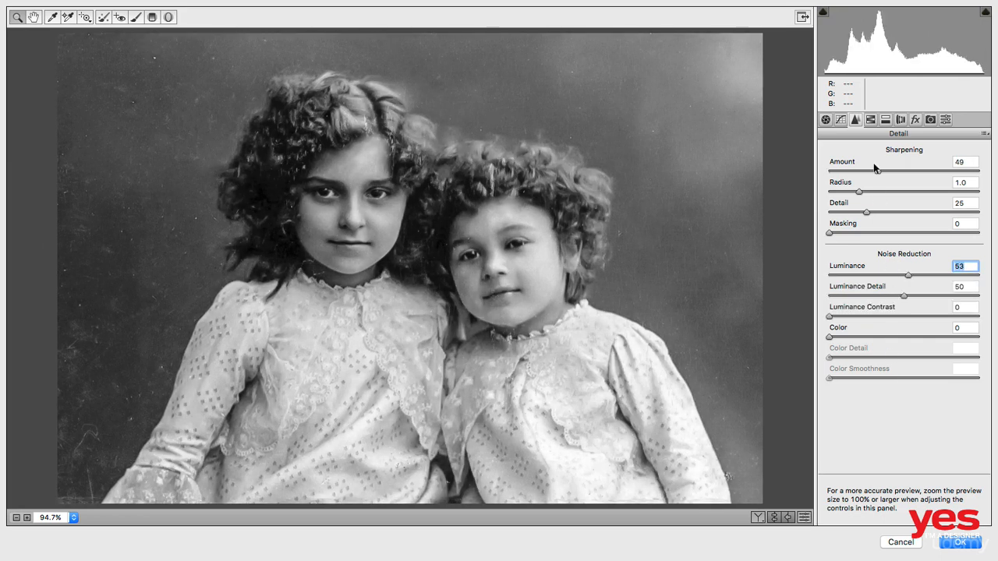
- Raise the Sharpening Amount to 68 and apply the Camera Raw Filter to the smart object
drag(880, 171, 896, 172)
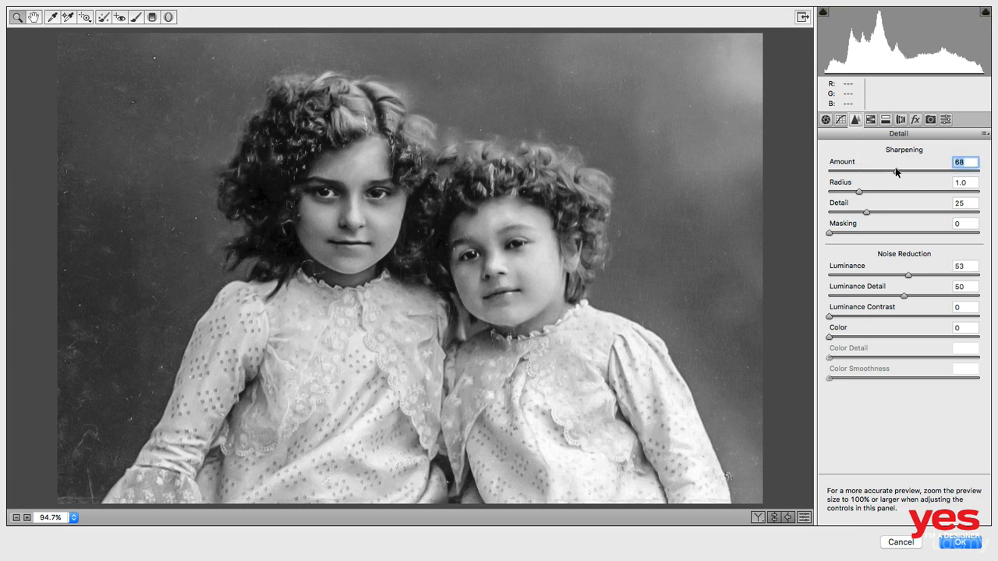
click(960, 543)
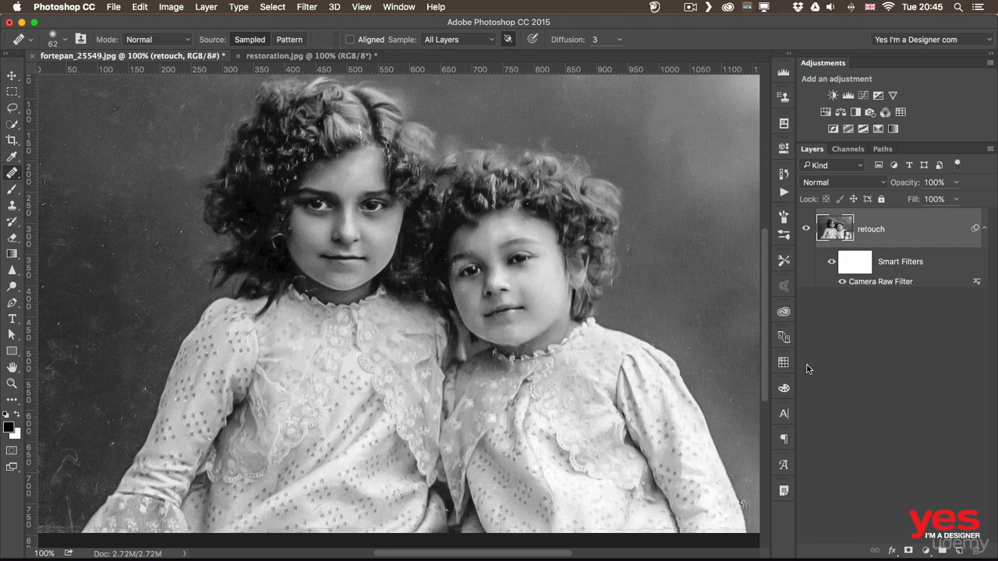
- Add a new empty layer above the retouch smart object and set its blend mode to Color
click(959, 551)
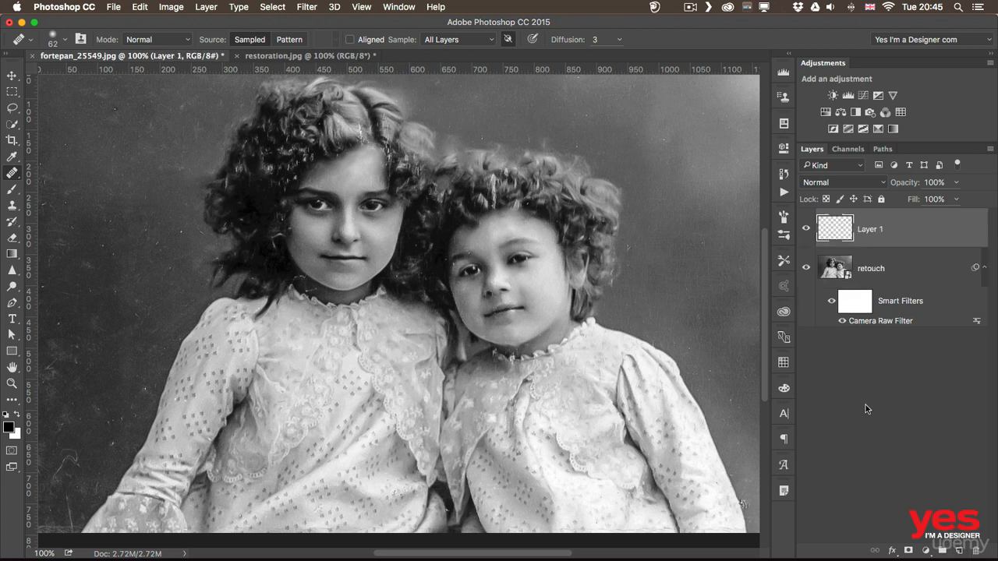
click(828, 187)
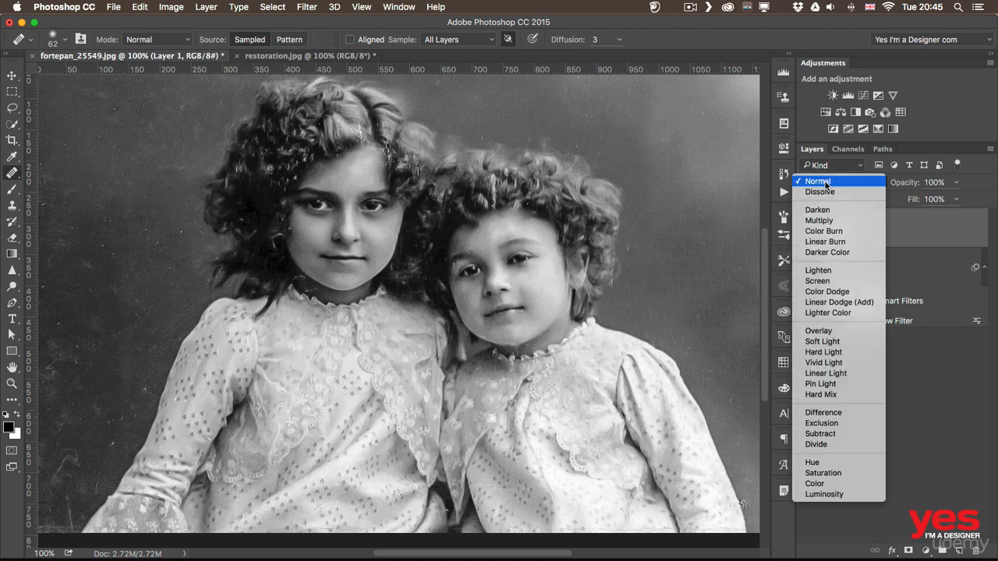
click(838, 486)
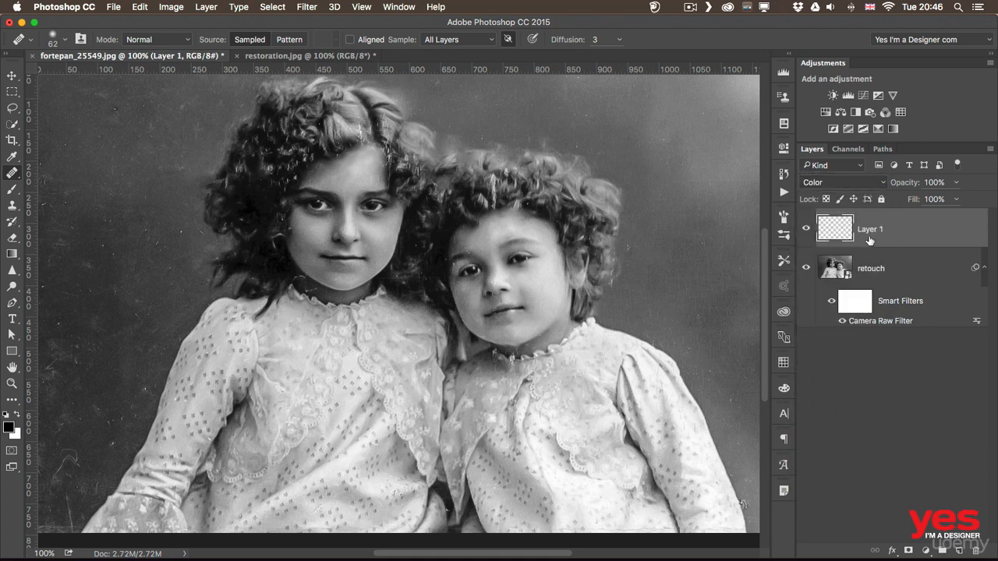
- Pick a light tan skin tone and paint it over the older girl's face with the Brush at 40% opacity
key(b)
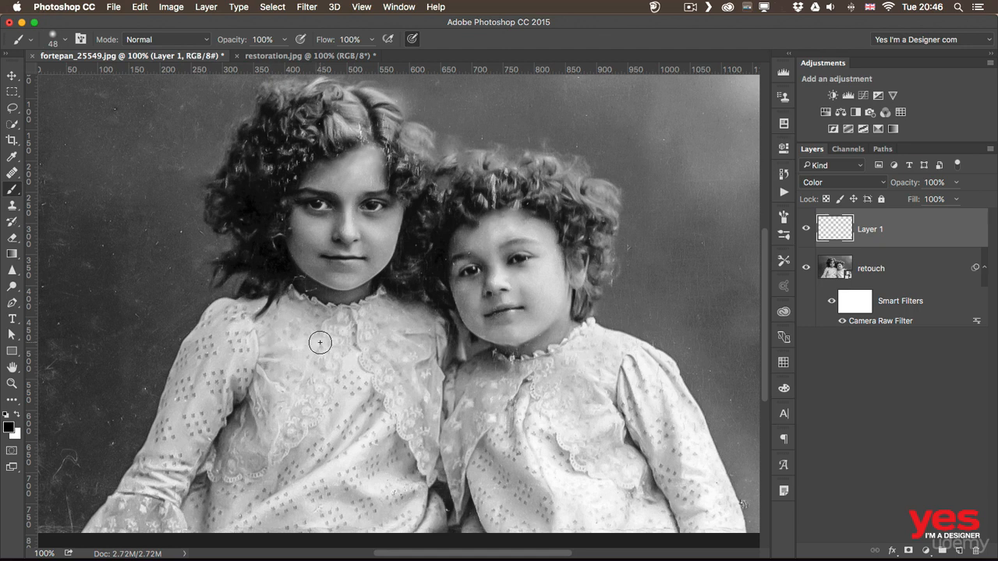
ctrl+alt+super+click(361, 292)
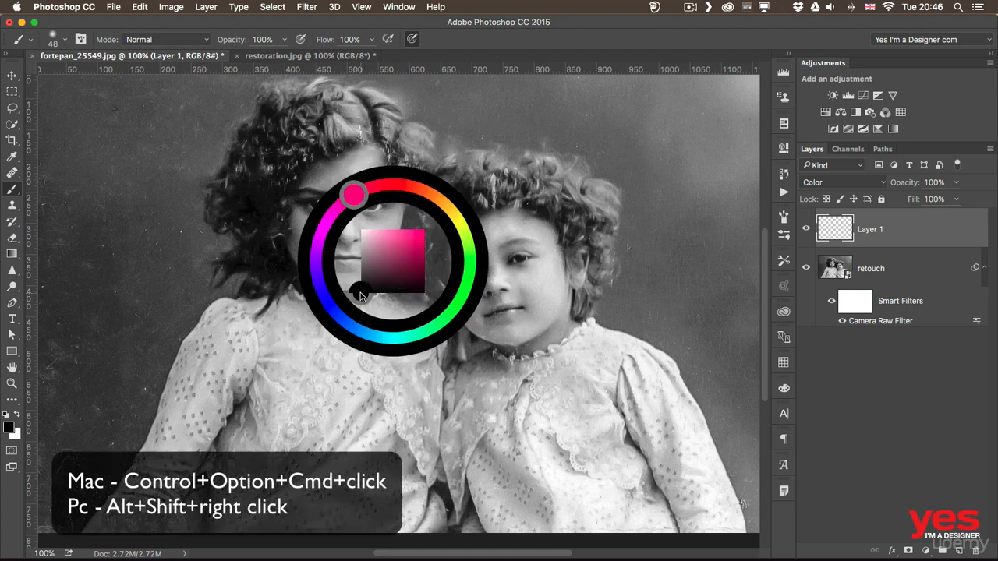
mouse_move(360, 292)
mouse_down()
mouse_move(406, 265)
mouse_move(451, 211)
mouse_move(440, 187)
mouse_move(392, 255)
mouse_move(381, 242)
mouse_up()
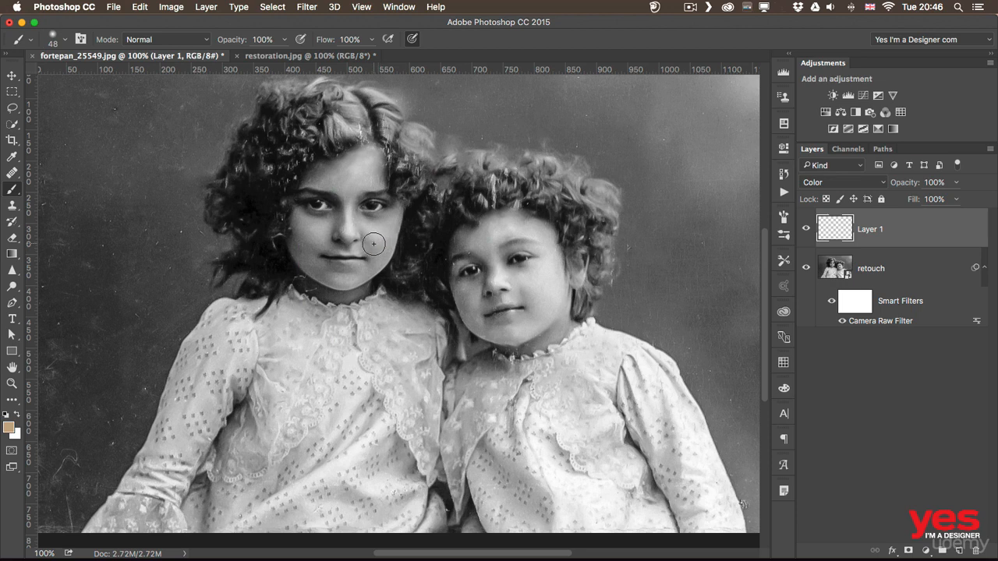
drag(287, 215, 321, 244)
key(4)
mouse_move(319, 236)
mouse_down()
mouse_move(307, 214)
mouse_move(307, 249)
mouse_move(332, 272)
mouse_move(367, 267)
mouse_move(390, 238)
mouse_move(346, 229)
mouse_up()
mouse_move(322, 183)
mouse_down()
mouse_move(383, 151)
mouse_move(372, 188)
mouse_move(386, 195)
mouse_move(390, 220)
mouse_move(337, 260)
mouse_move(377, 261)
mouse_move(340, 229)
mouse_move(344, 221)
mouse_move(313, 232)
mouse_move(378, 242)
mouse_move(400, 277)
mouse_up()
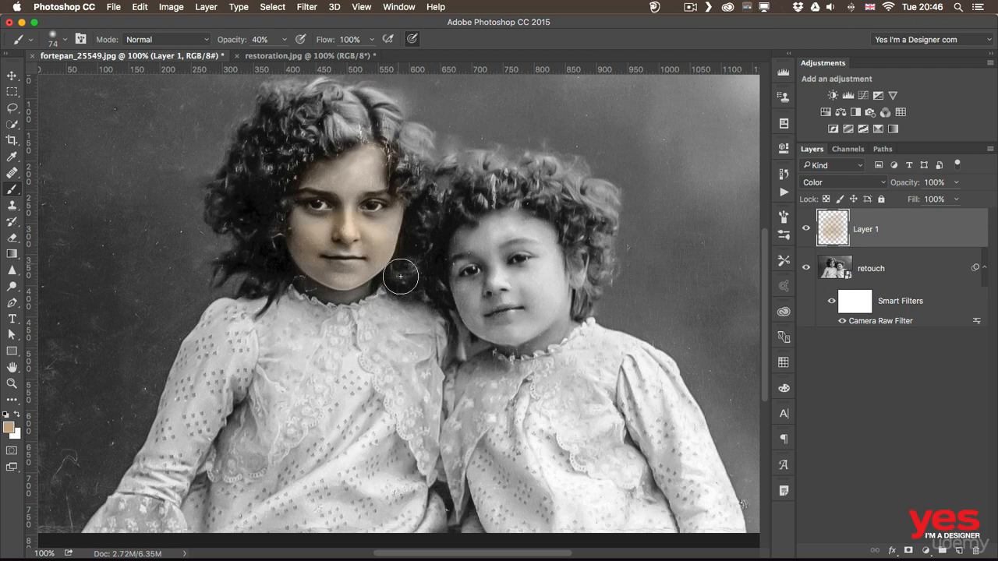
drag(331, 173, 347, 199)
drag(378, 166, 378, 173)
drag(309, 228, 301, 224)
drag(378, 264, 409, 238)
- Pick a pink tone and add a soft blush to the older girl's face with the Brush at 10% opacity
ctrl+alt+super+click(323, 252)
drag(323, 251, 334, 199)
drag(301, 231, 308, 227)
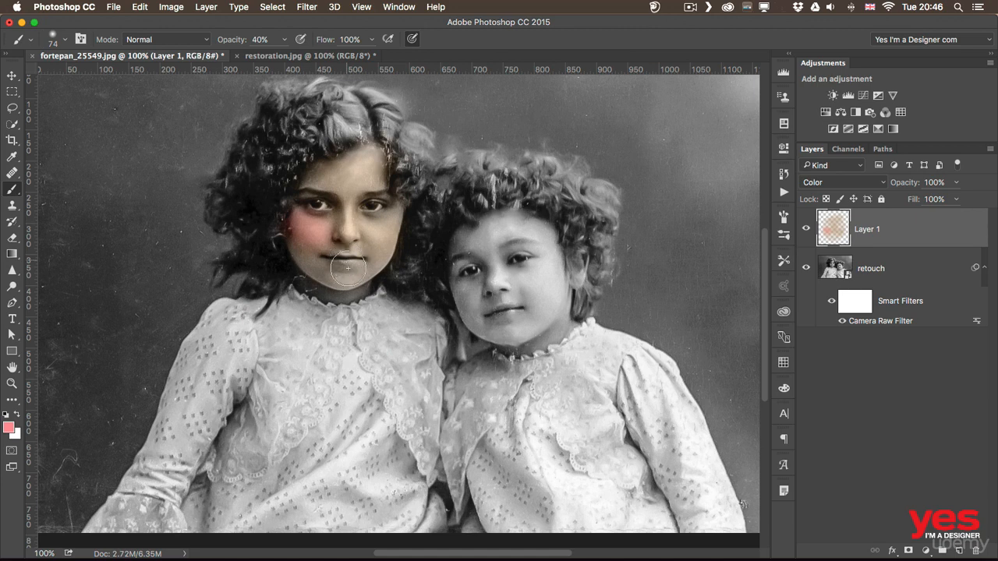
key(super+z)
key(1)
drag(308, 231, 308, 227)
drag(400, 224, 383, 224)
mouse_move(352, 193)
mouse_down()
mouse_move(334, 184)
mouse_move(305, 248)
mouse_up()
- Reduce the brush size and tint the older girl's lips
key(bracketleft)
key(bracketleft)
key(bracketleft)
key(bracketleft)
key(bracketleft)
key(bracketleft)
mouse_move(349, 257)
mouse_down()
mouse_move(329, 259)
mouse_move(361, 260)
mouse_up()
- Tint the older girl's hair golden yellow with the Brush at 10% opacity, covering the crown and both sides
scroll(403, 290, up, 3)
mouse_move(263, 242)
mouse_down()
mouse_move(330, 221)
mouse_move(310, 236)
mouse_up()
mouse_move(349, 185)
mouse_down()
mouse_move(341, 203)
mouse_move(385, 194)
mouse_move(347, 199)
mouse_move(318, 173)
mouse_move(367, 183)
mouse_move(323, 198)
mouse_move(335, 172)
mouse_move(319, 201)
mouse_up()
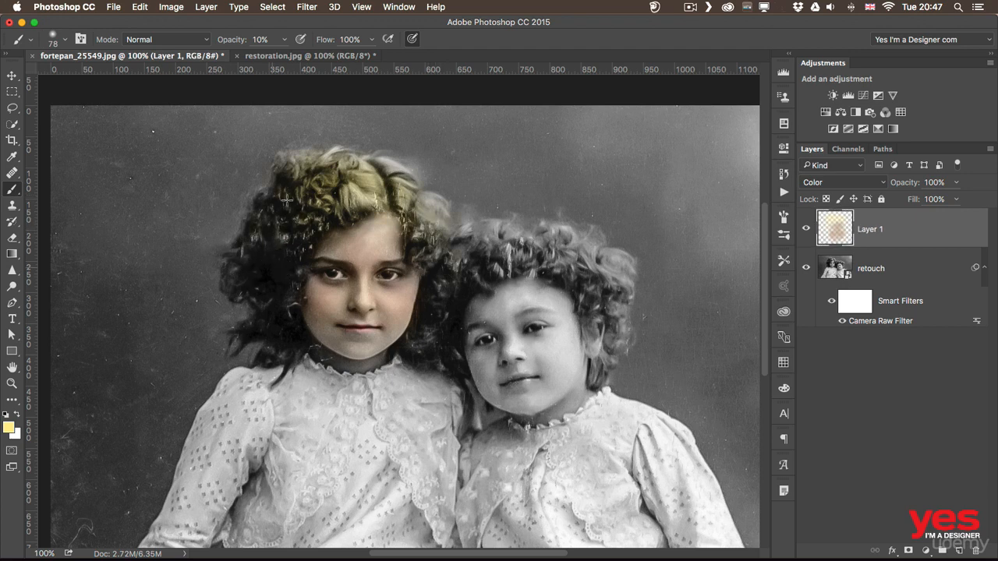
mouse_move(267, 214)
mouse_down()
mouse_move(285, 287)
mouse_move(244, 269)
mouse_move(253, 261)
mouse_up()
mouse_move(265, 250)
mouse_down()
mouse_move(251, 262)
mouse_move(269, 277)
mouse_up()
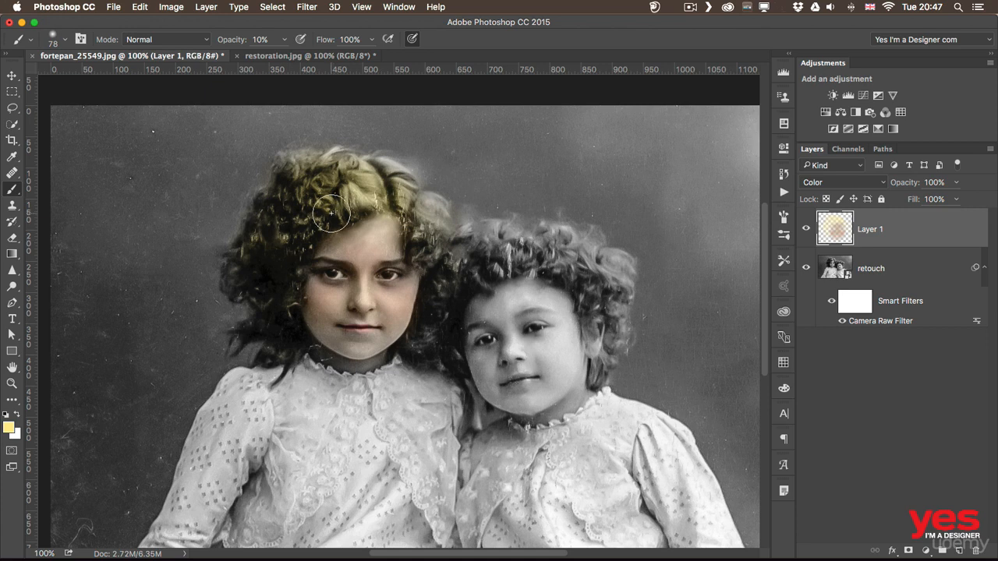
drag(414, 200, 390, 170)
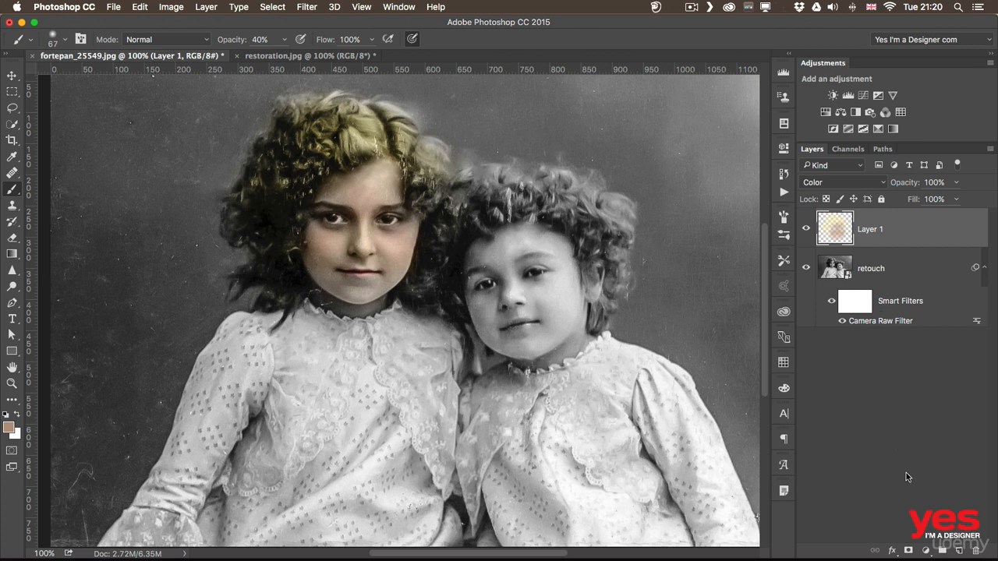
- Add another empty layer on top and set its blend mode to Overlay
click(952, 550)
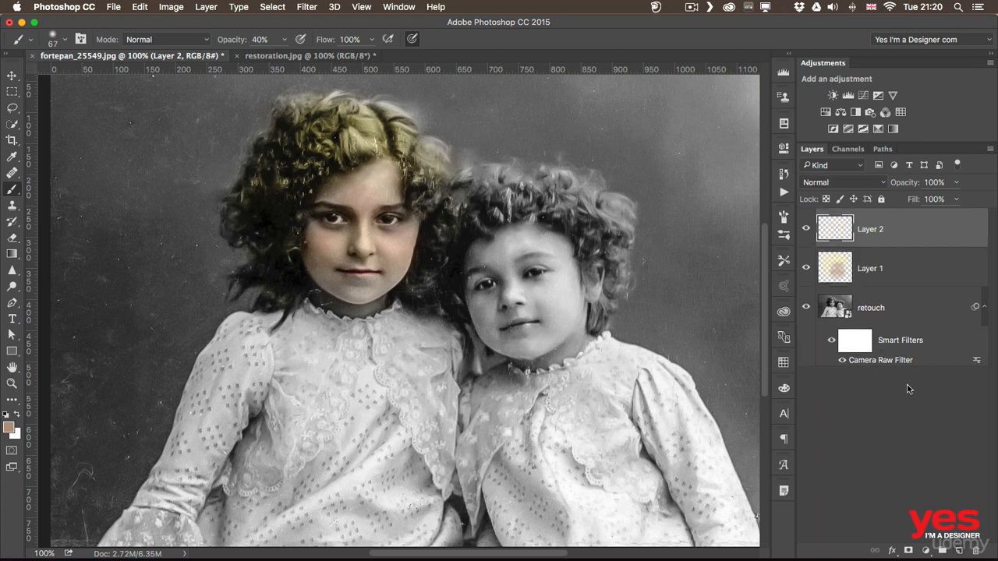
click(828, 183)
click(818, 331)
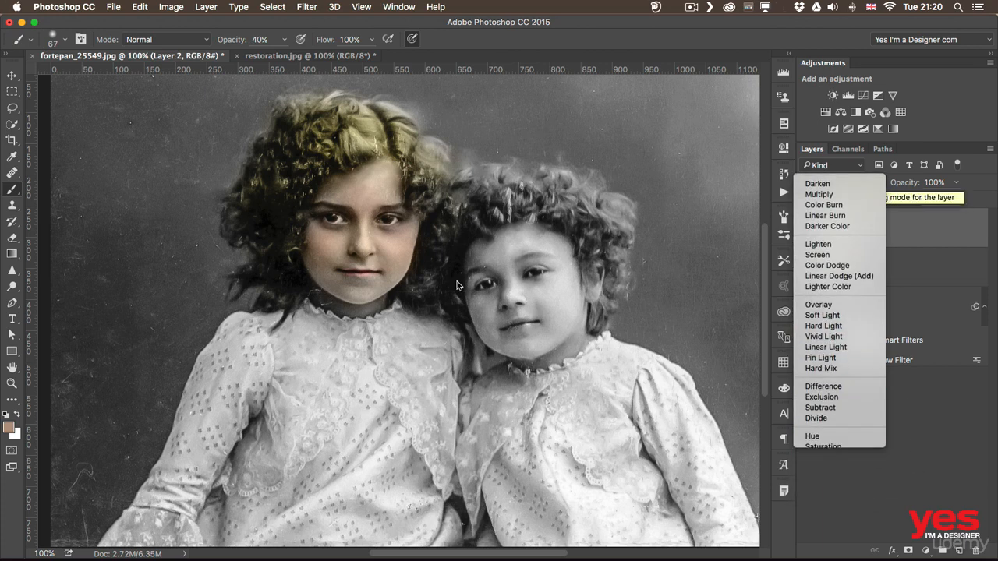
- Paint a brown skin tone at 40% opacity over the older girl's cheeks, jaw and forehead on the Overlay layer
mouse_move(379, 248)
mouse_down()
mouse_move(402, 244)
mouse_move(407, 227)
mouse_up()
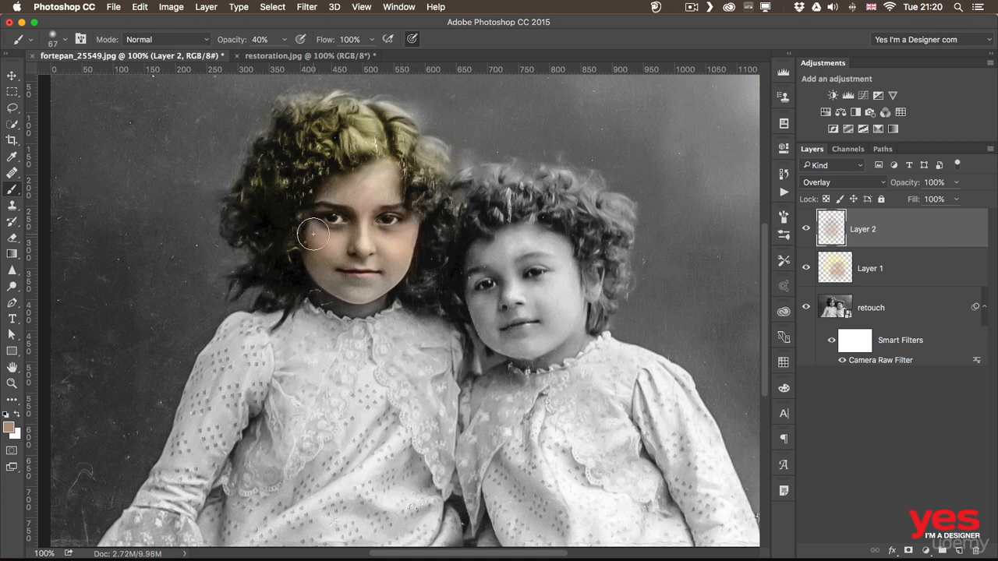
drag(311, 246, 315, 273)
mouse_move(316, 266)
mouse_down()
mouse_move(361, 299)
mouse_move(398, 284)
mouse_move(329, 280)
mouse_up()
mouse_move(334, 190)
mouse_down()
mouse_move(366, 175)
mouse_move(387, 187)
mouse_move(375, 178)
mouse_up()
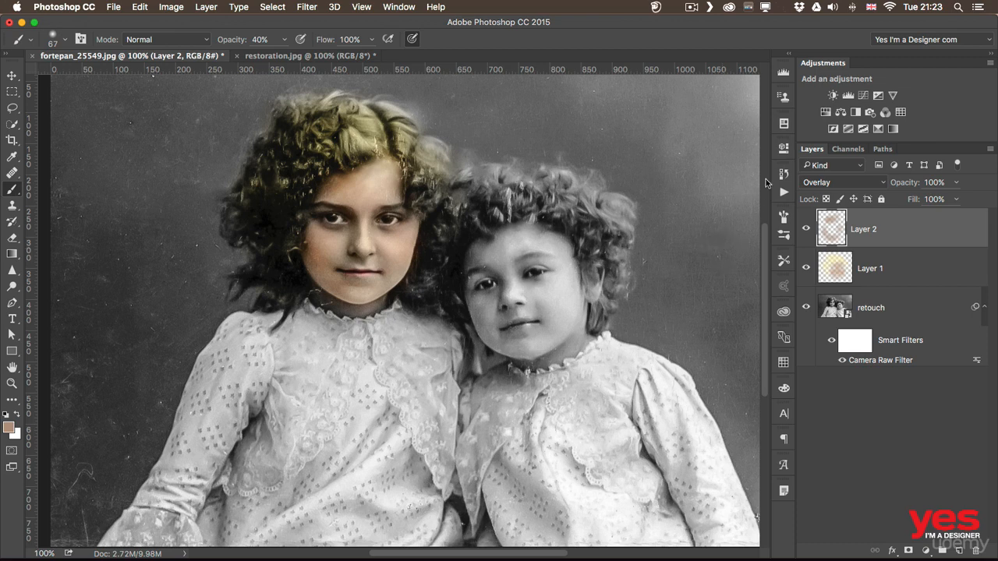
- Add a Hue/Saturation adjustment layer with Colorize enabled, Hue 30, Saturation 35 and Lightness +5
click(825, 113)
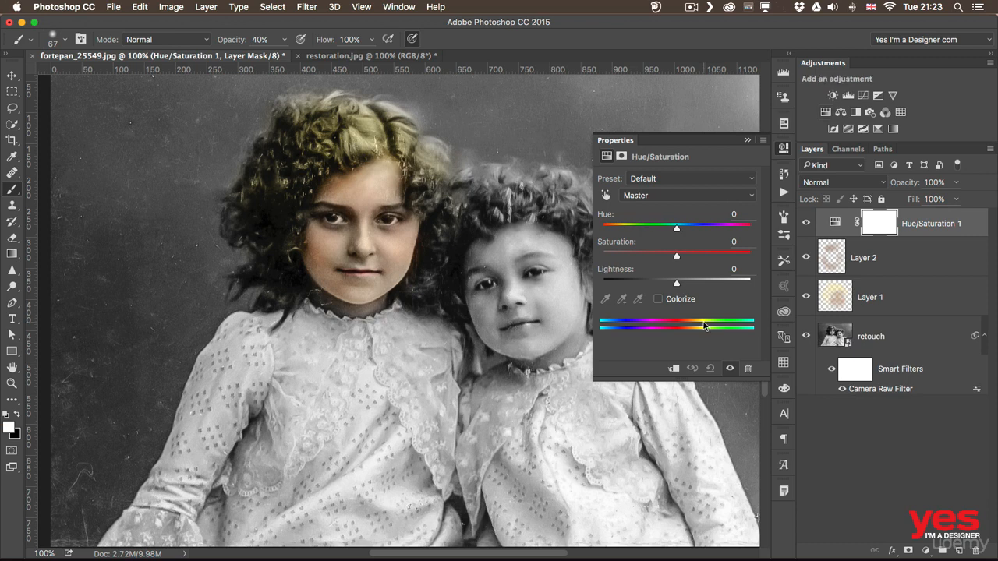
click(678, 303)
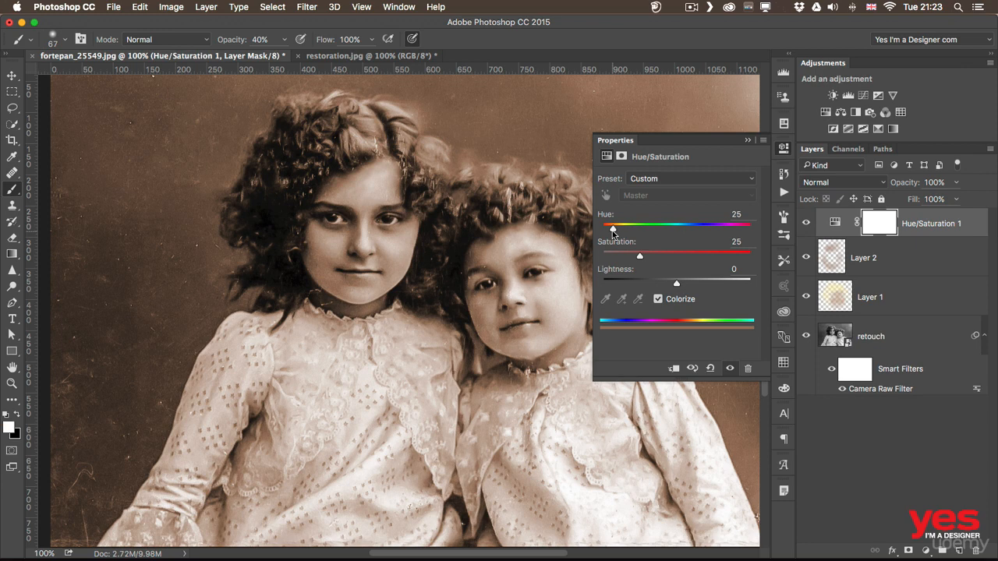
drag(613, 231, 680, 281)
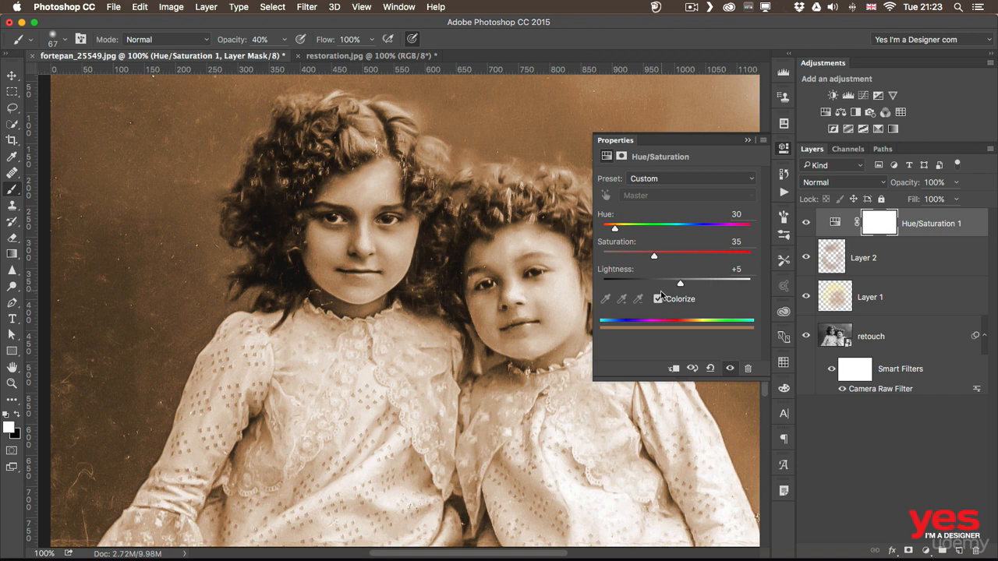
- Set the Hue/Saturation layer's blend mode to Color and its values to Hue 17, Saturation 28 and Lightness +15
click(815, 186)
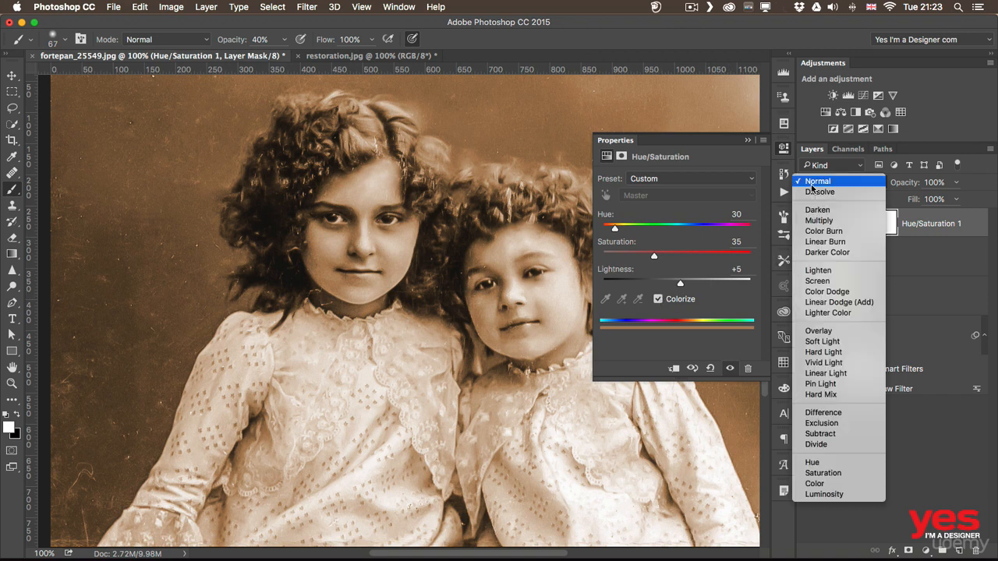
click(857, 485)
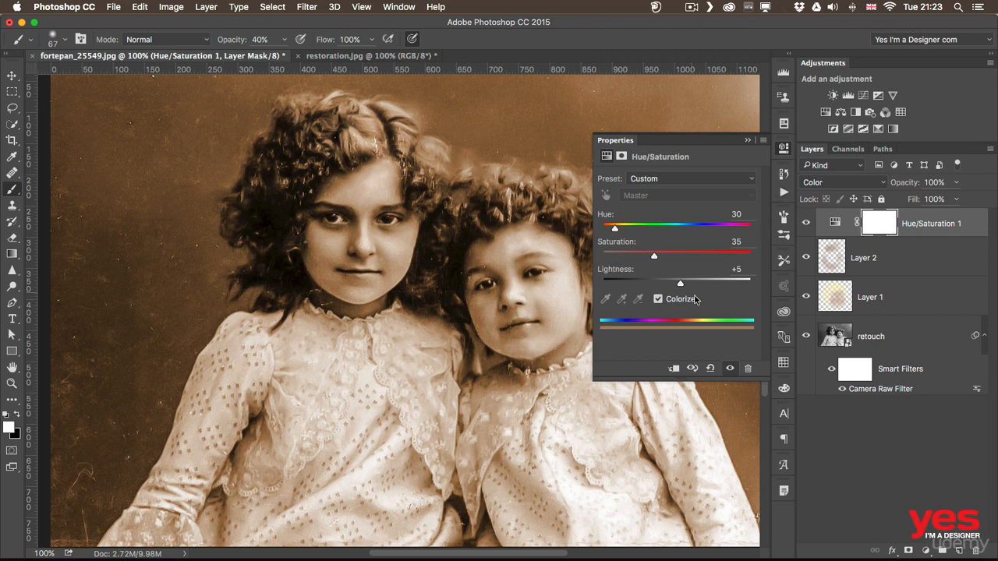
drag(689, 283, 660, 257)
drag(615, 229, 645, 256)
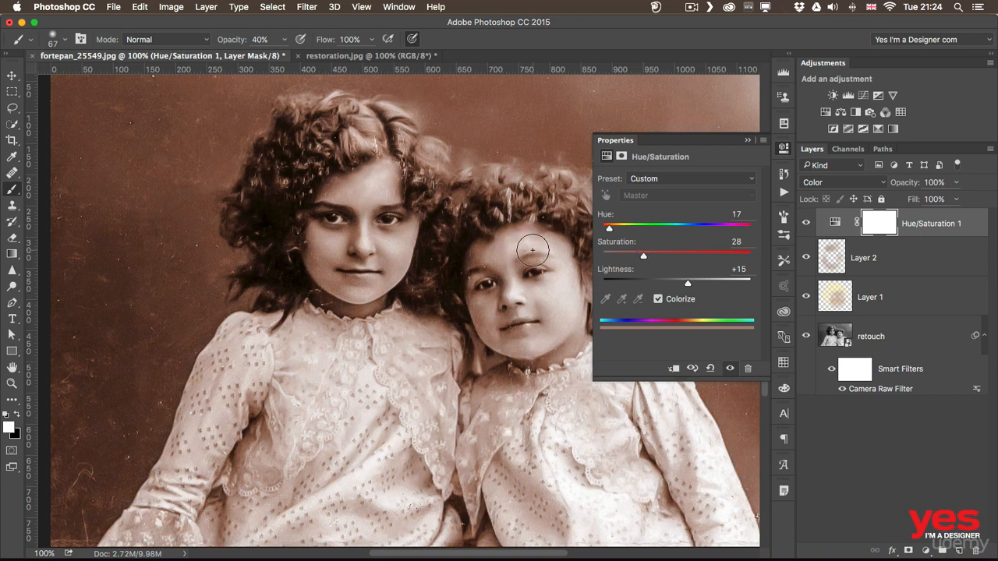
- Invert the adjustment's layer mask and paint white over the younger girl's face with a brush of size 112
key(super+i)
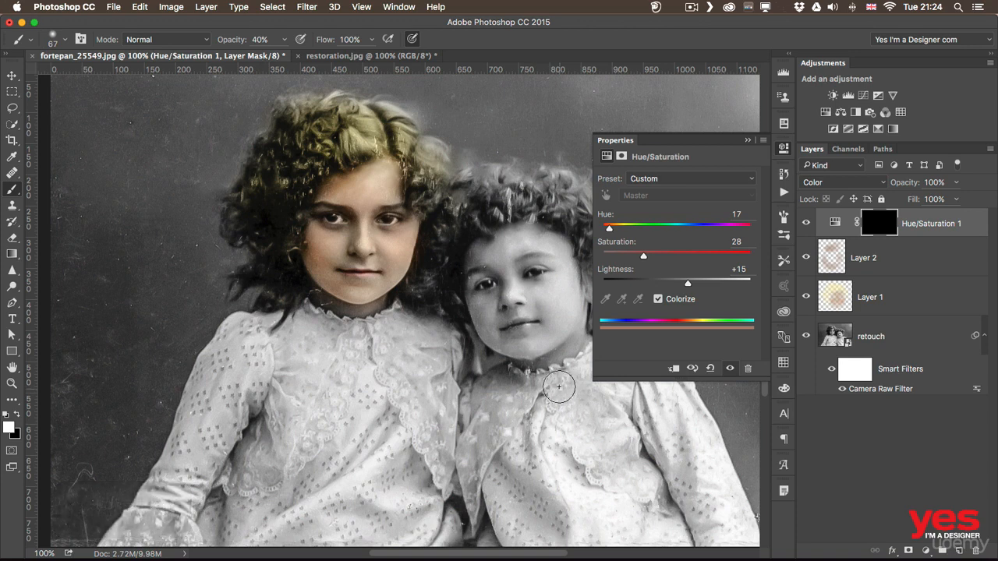
ctrl+alt+drag(533, 290, 542, 300)
mouse_move(541, 279)
mouse_down()
mouse_move(506, 262)
mouse_move(503, 279)
mouse_move(486, 270)
mouse_move(482, 303)
mouse_move(511, 279)
mouse_move(494, 330)
mouse_move(516, 303)
mouse_move(541, 322)
mouse_move(520, 342)
mouse_move(564, 305)
mouse_move(561, 264)
mouse_move(535, 279)
mouse_move(469, 248)
mouse_move(544, 252)
mouse_move(548, 304)
mouse_move(519, 322)
mouse_move(513, 305)
mouse_move(488, 331)
mouse_move(541, 331)
mouse_move(583, 364)
mouse_up()
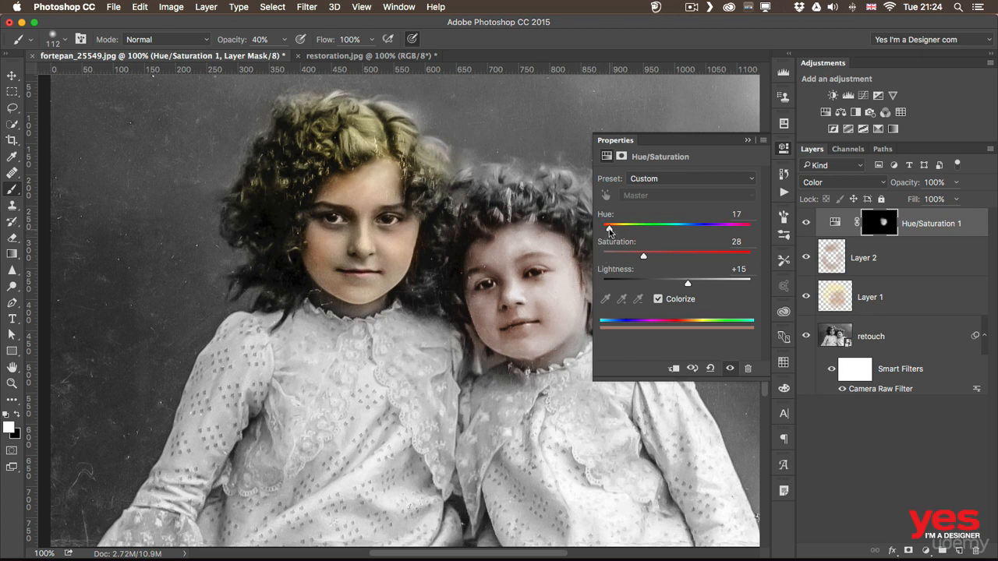
- Set the masked skin tint on the younger girl's face to Hue 26 and Saturation 37
drag(609, 231, 657, 258)
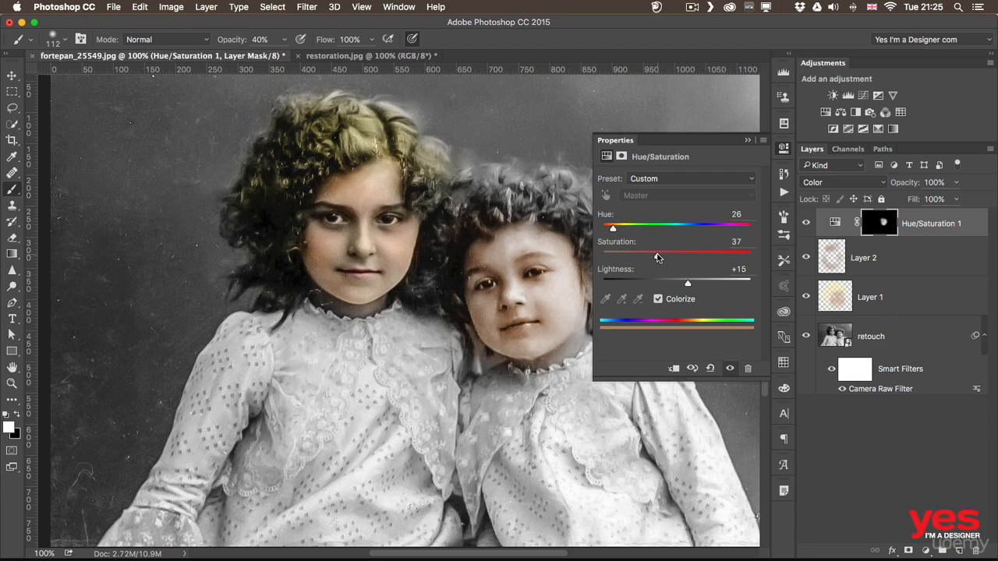
- Add a second Hue/Saturation adjustment layer and rename the existing masked one below it "skin tones"
drag(463, 259, 374, 259)
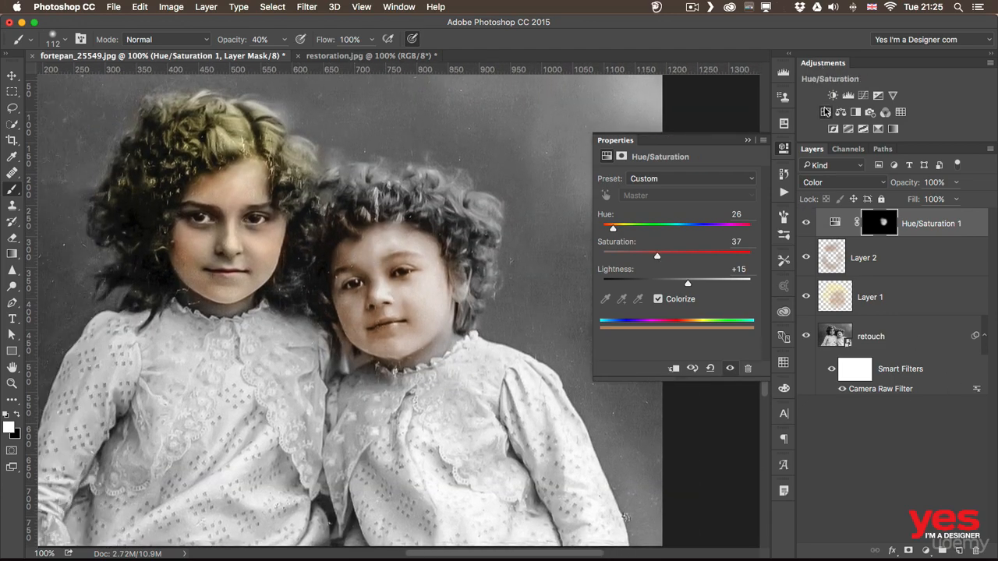
click(825, 112)
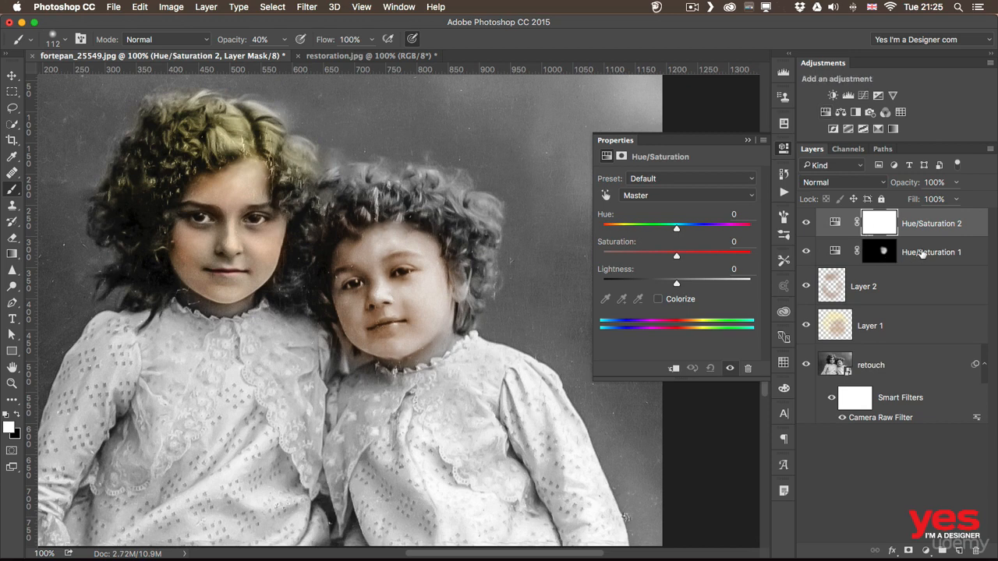
double_click(923, 252)
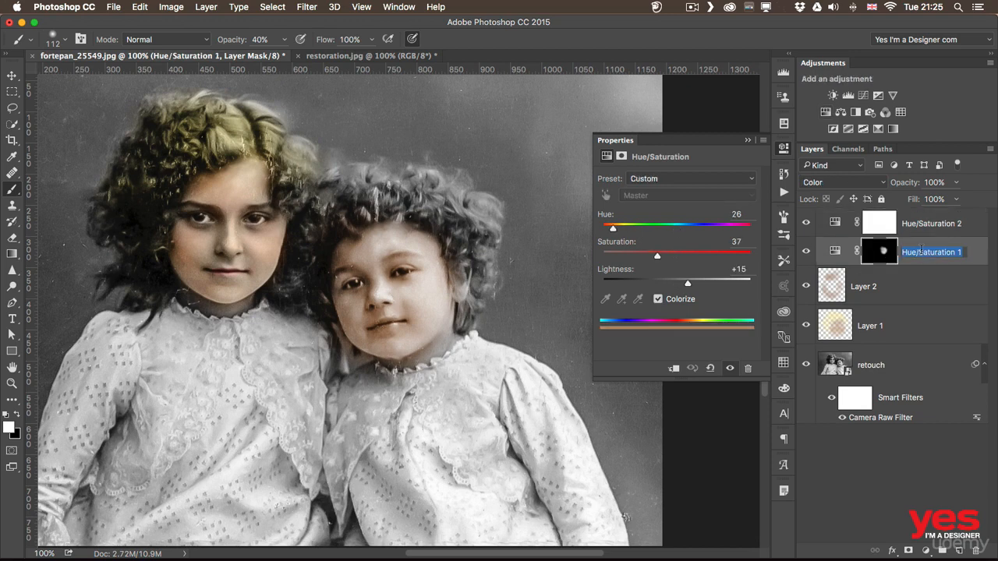
text(skin tones)
key(Return)
- Rename the new, unmasked Hue/Saturation adjustment layer "hair"
click(939, 225)
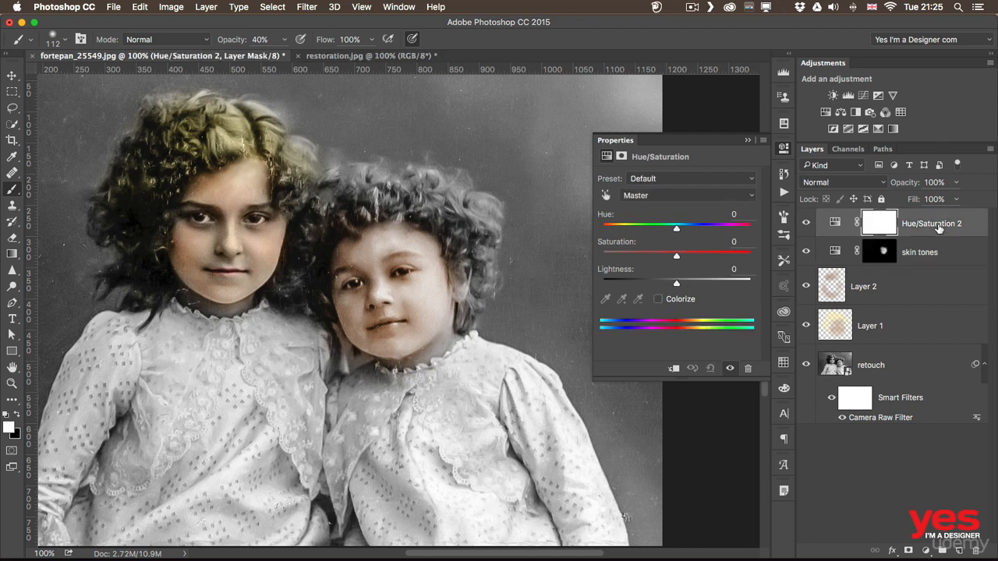
double_click(939, 224)
text(hair)
key(Return)
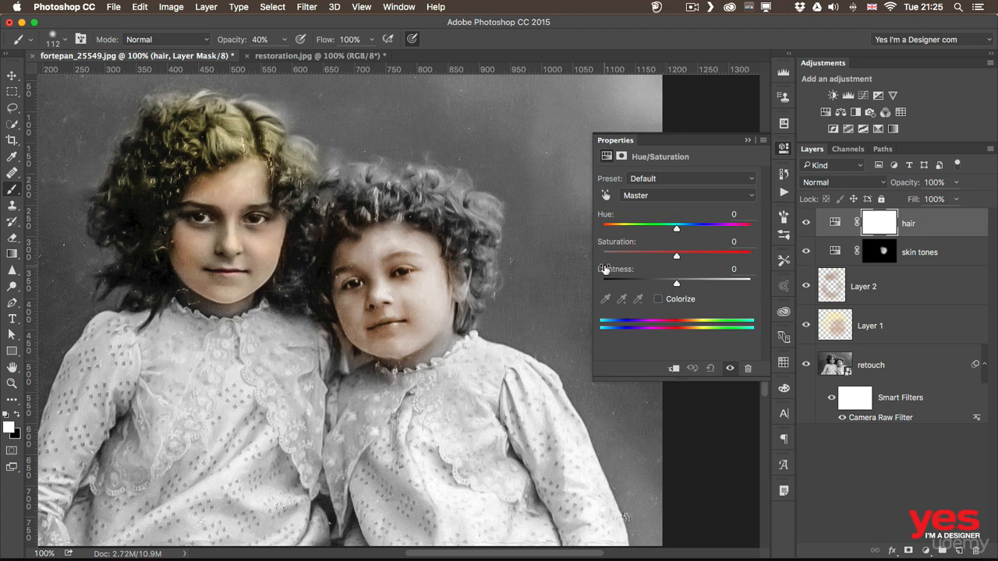
- Colorize the hair adjustment in Color blend mode with Hue 41, Saturation 35 and Lightness -33
click(658, 300)
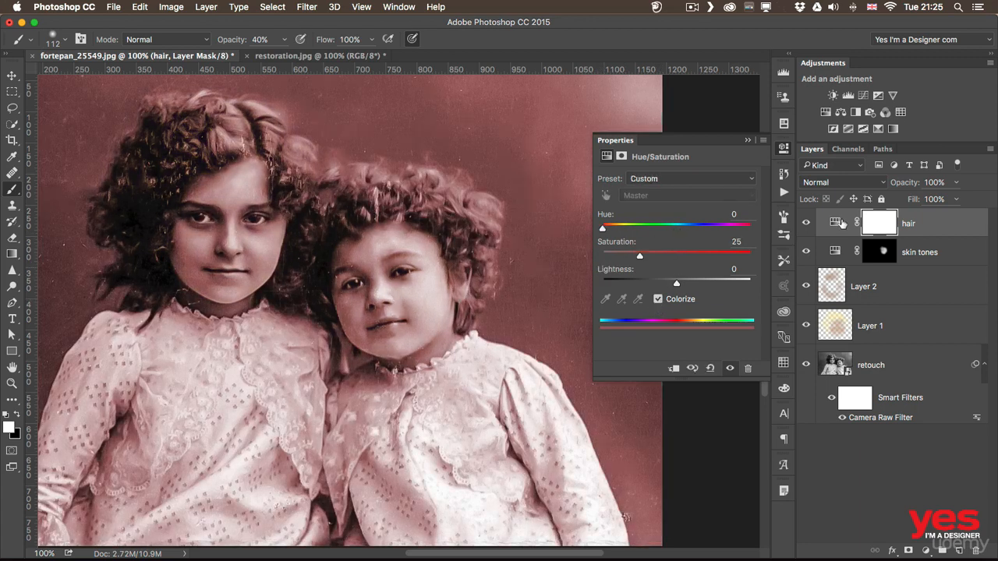
click(832, 181)
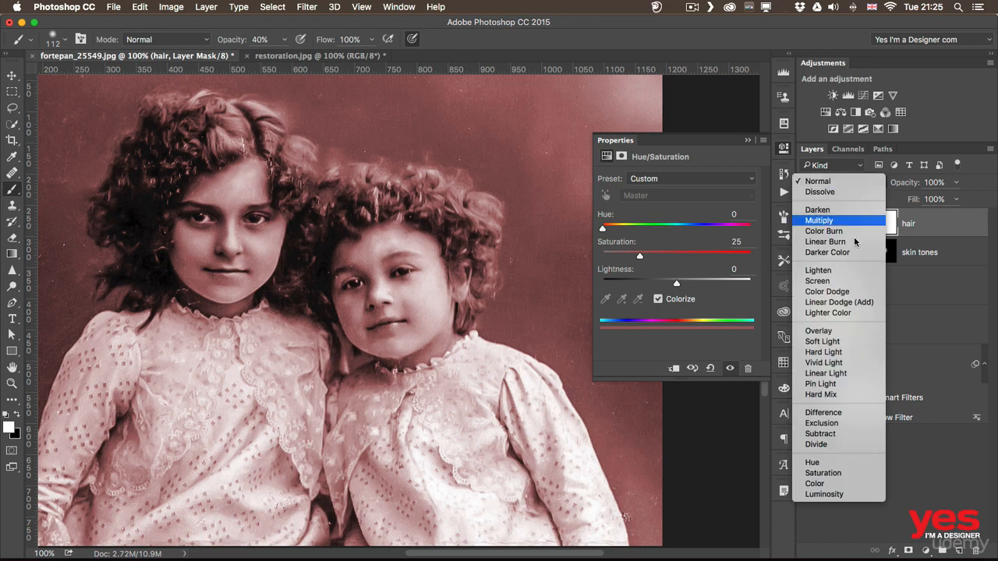
click(868, 489)
drag(608, 230, 651, 284)
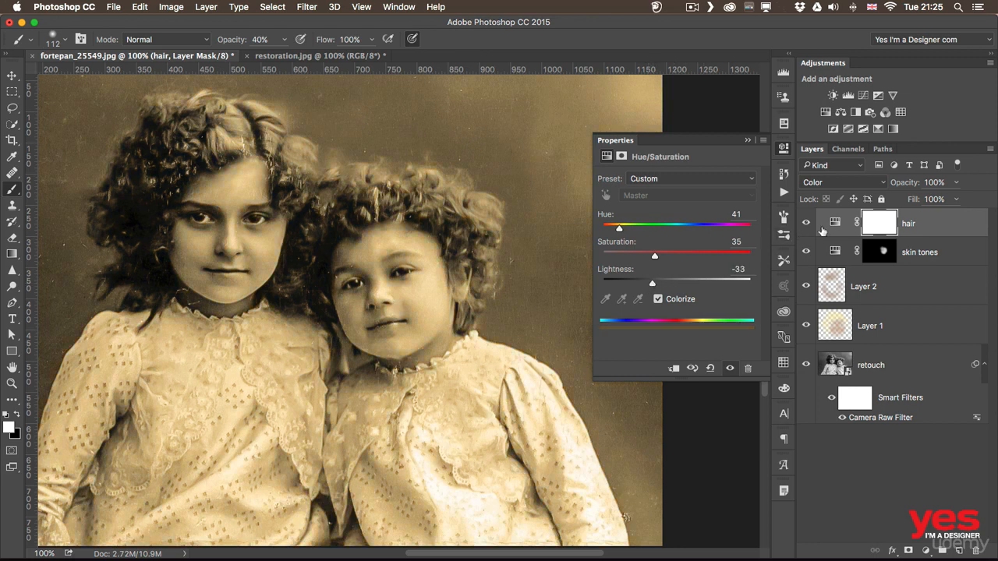
- Invert the hair adjustment's mask and paint white over the younger girl's curls, raising brush opacity to 100% and reducing its size to 80
key(super+i)
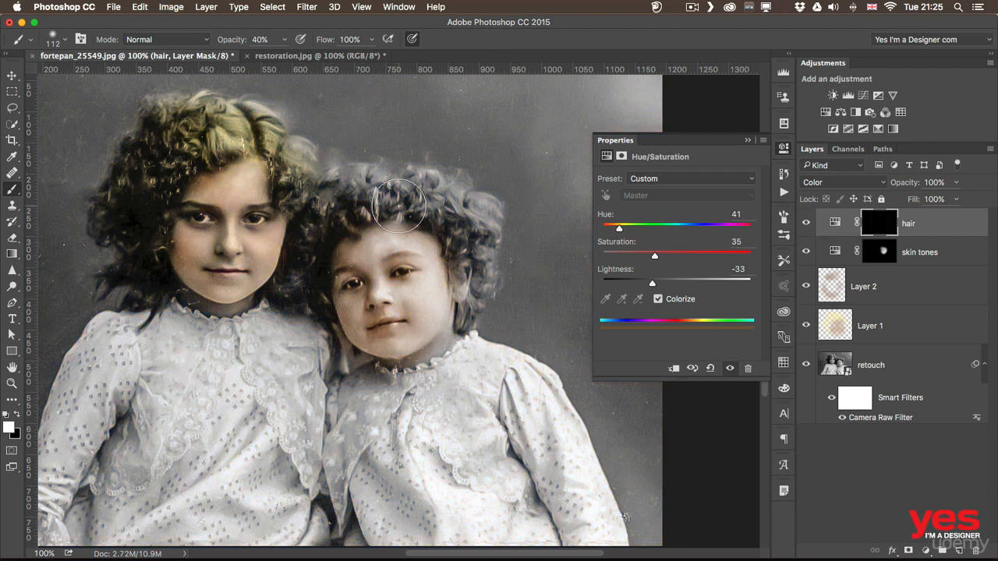
mouse_move(450, 239)
mouse_down()
mouse_move(490, 248)
mouse_move(471, 266)
mouse_up()
key(0)
key(bracketleft)
key(bracketleft)
key(bracketleft)
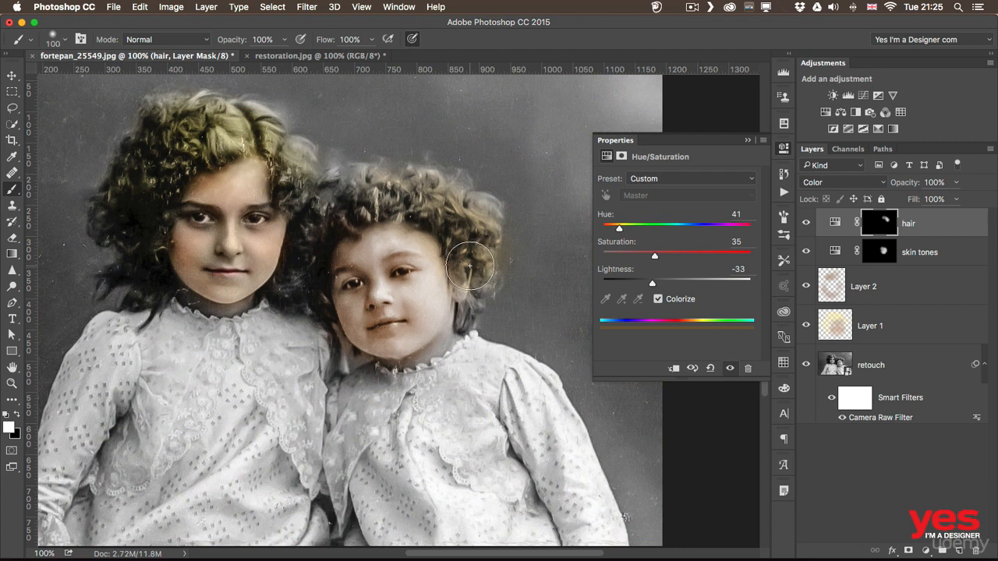
mouse_move(470, 273)
mouse_down()
mouse_move(463, 312)
mouse_move(465, 226)
mouse_move(464, 251)
mouse_move(432, 201)
mouse_move(464, 204)
mouse_move(381, 185)
mouse_move(429, 177)
mouse_move(358, 190)
mouse_move(391, 206)
mouse_move(361, 218)
mouse_move(372, 196)
mouse_move(344, 191)
mouse_up()
mouse_move(344, 192)
mouse_down()
mouse_move(315, 234)
mouse_move(303, 281)
mouse_move(284, 295)
mouse_up()
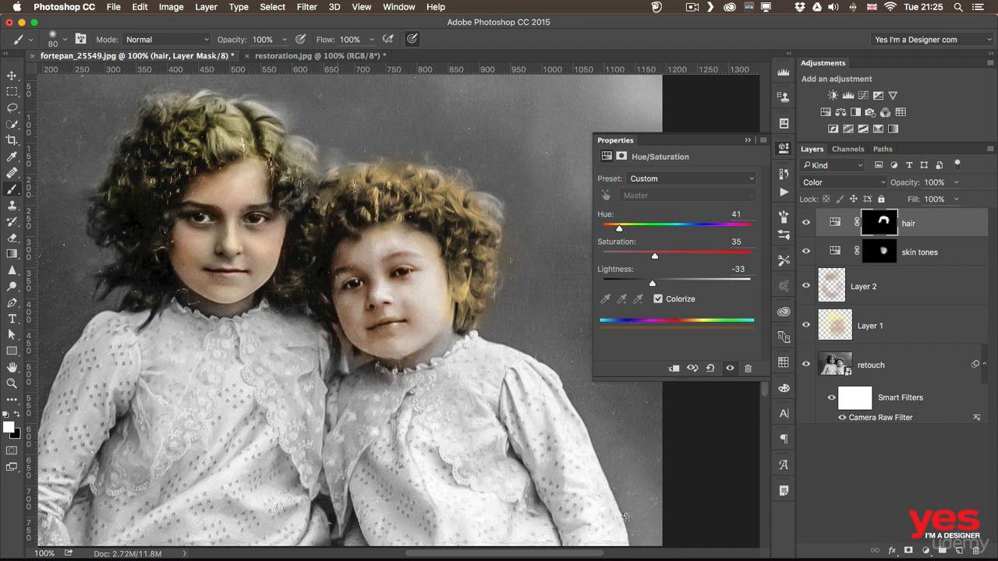
drag(486, 271, 473, 305)
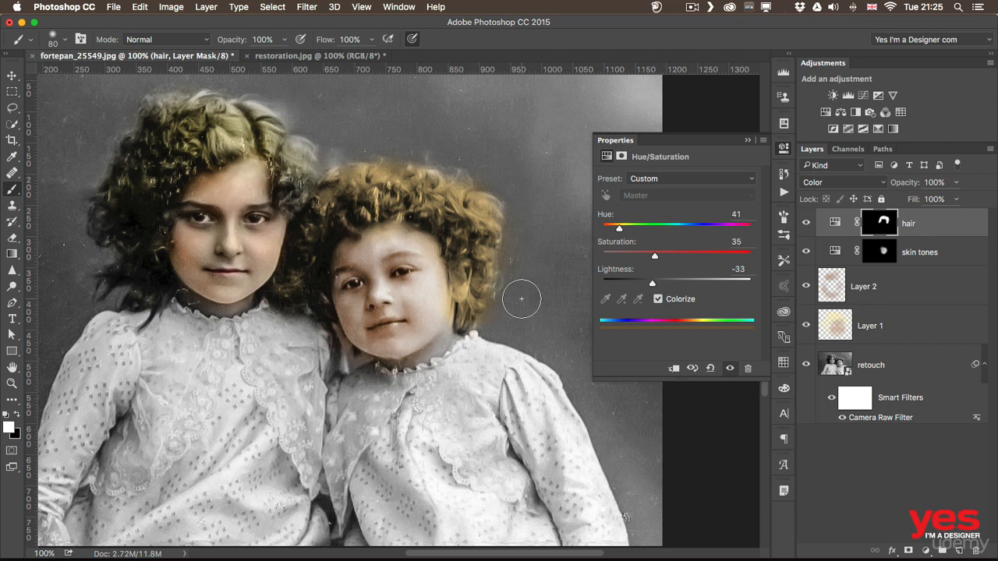
- Toggle the visibility of the skin tones adjustment and the painted Layer 2 and Layer 1 to compare their colouring effects
drag(487, 319, 570, 335)
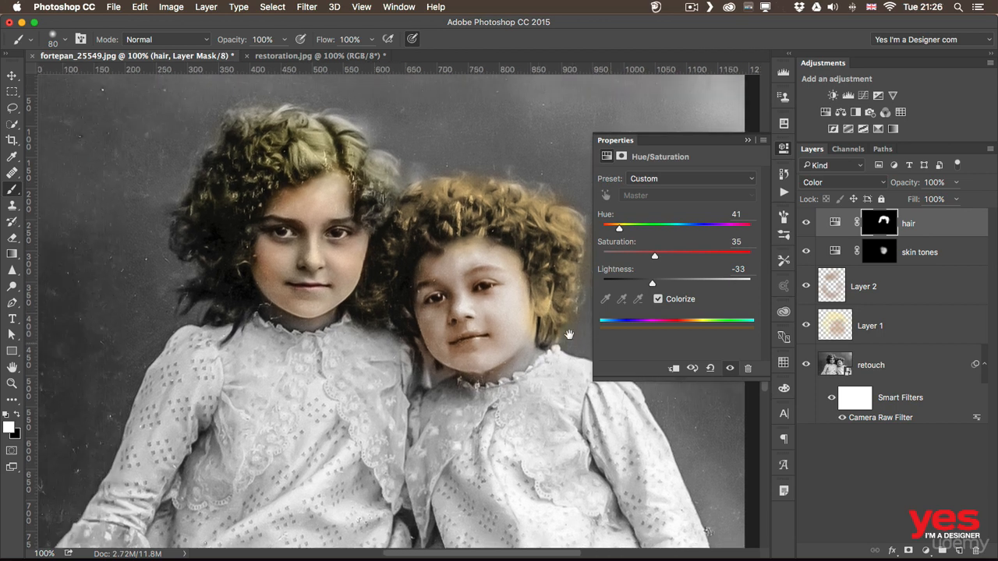
click(786, 148)
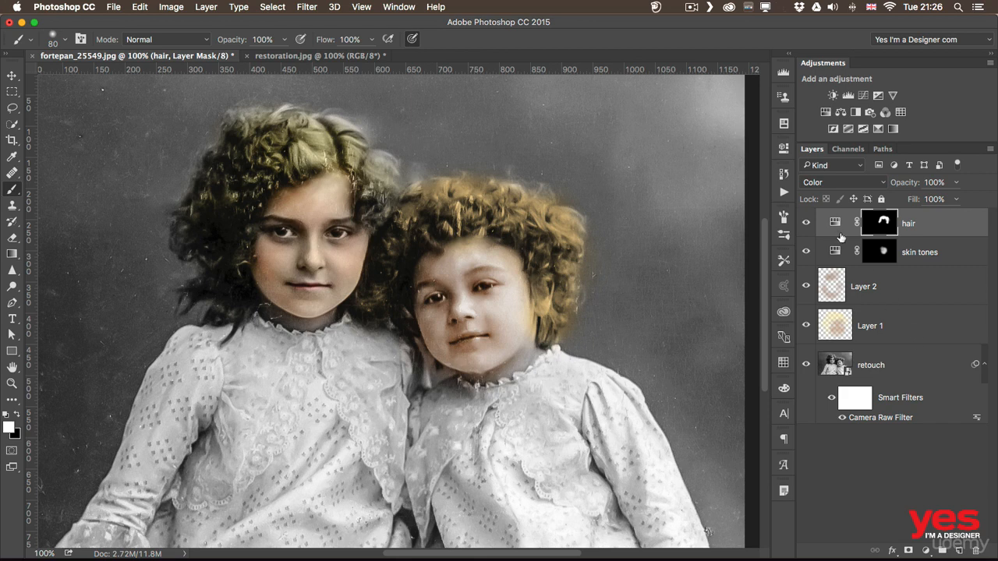
mouse_move(806, 253)
mouse_down()
mouse_move(807, 227)
mouse_move(807, 249)
mouse_up()
click(806, 251)
click(806, 286)
click(807, 326)
click(807, 326)
click(806, 287)
key(v)
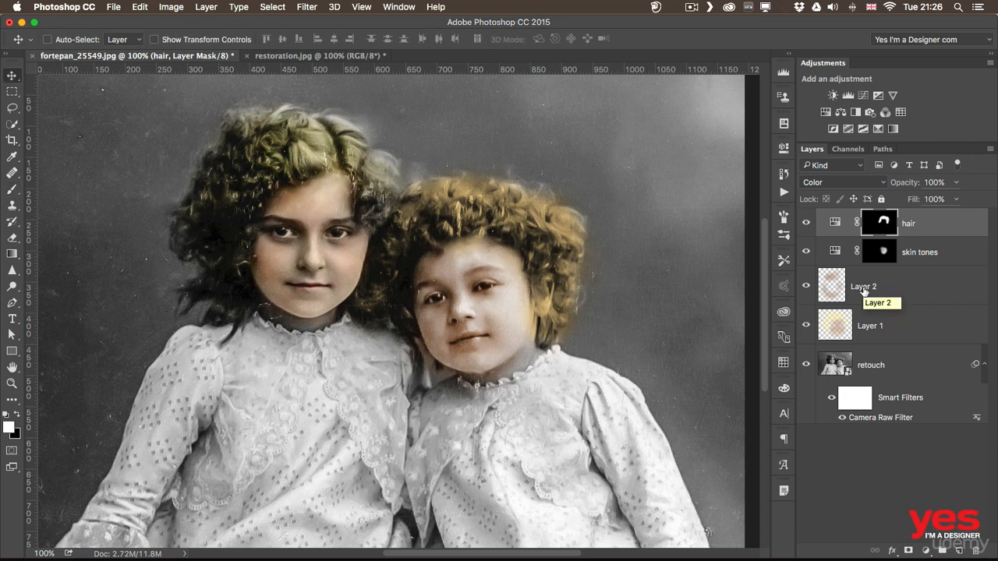